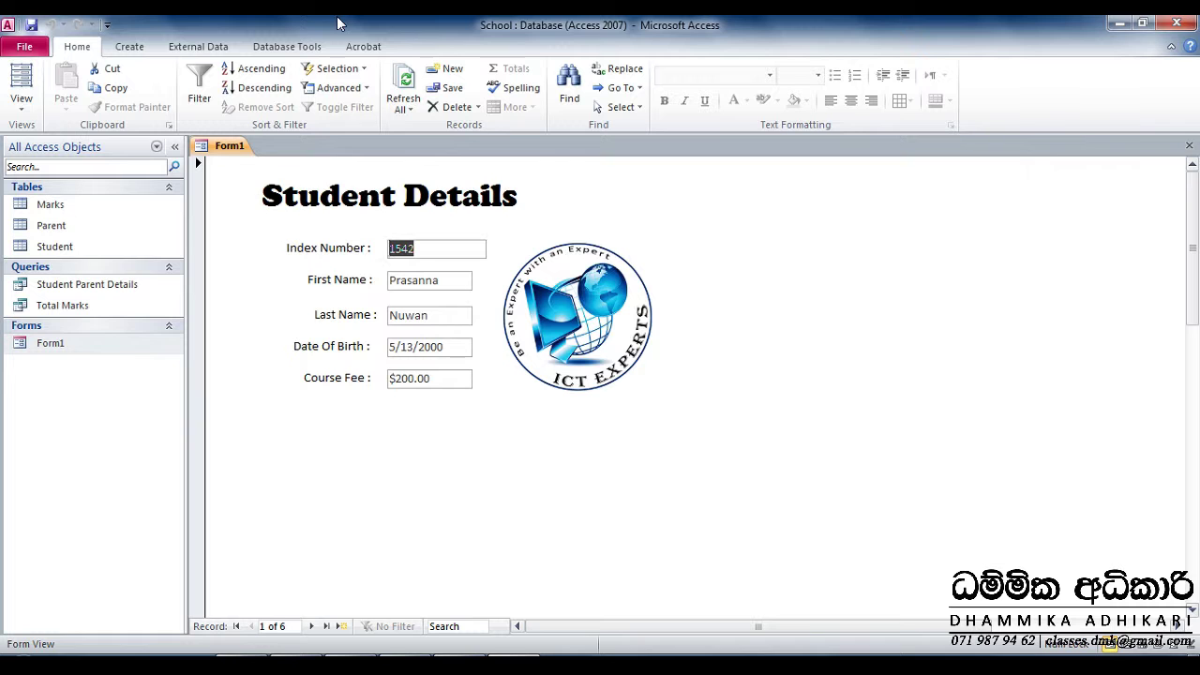
In Form1's Design View, draw a command button below Course Fee and assign the Record Navigation action Go To Previous Record
{"action": "left_click", "coordinate": [21, 107]}
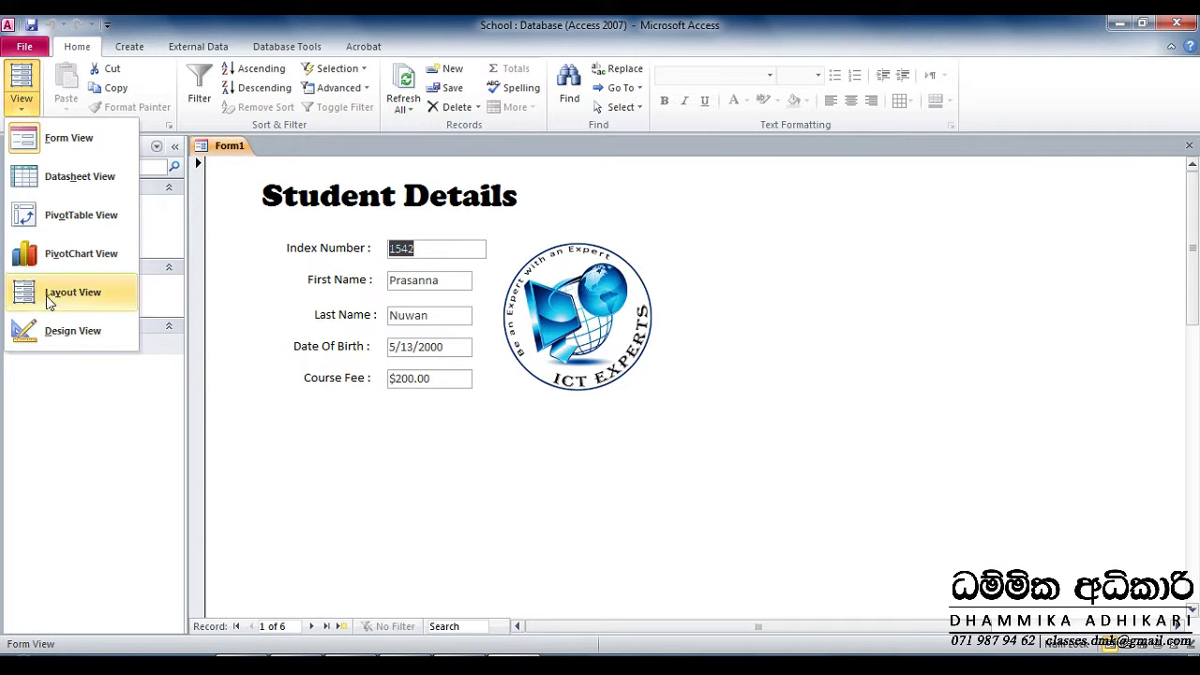
{"action": "left_click", "coordinate": [56, 330]}
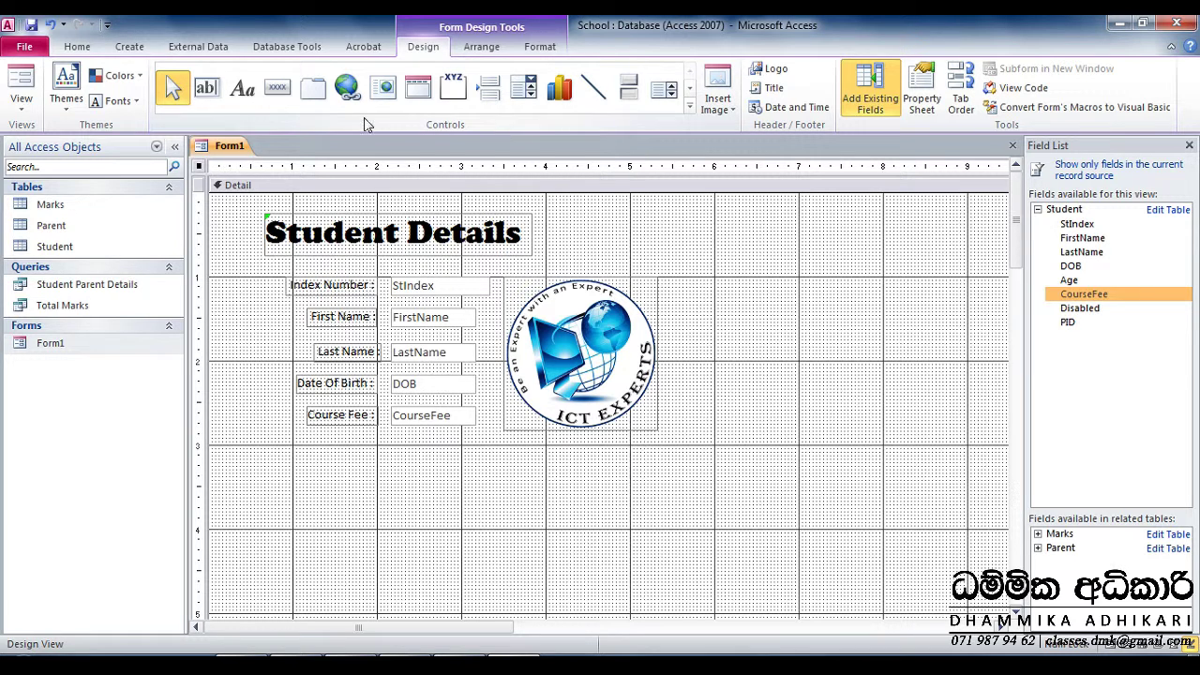
{"action": "left_click", "coordinate": [278, 88]}
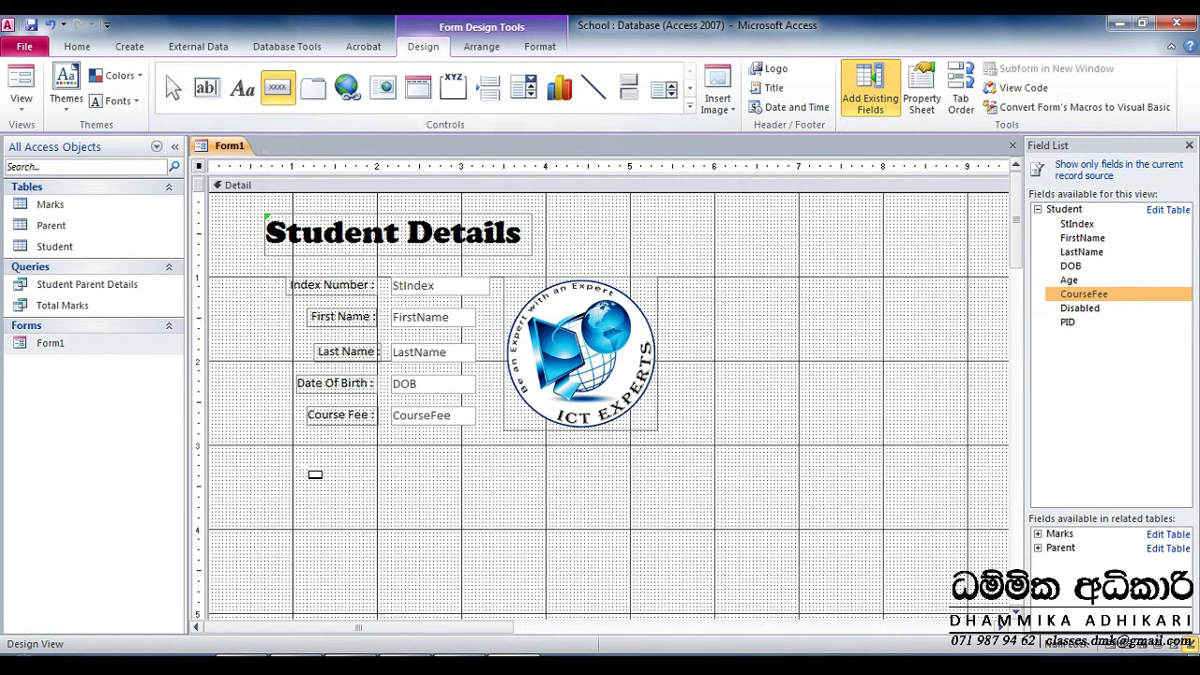
{"action": "left_click_drag", "start_coordinate": [306, 466], "coordinate": [378, 506]}
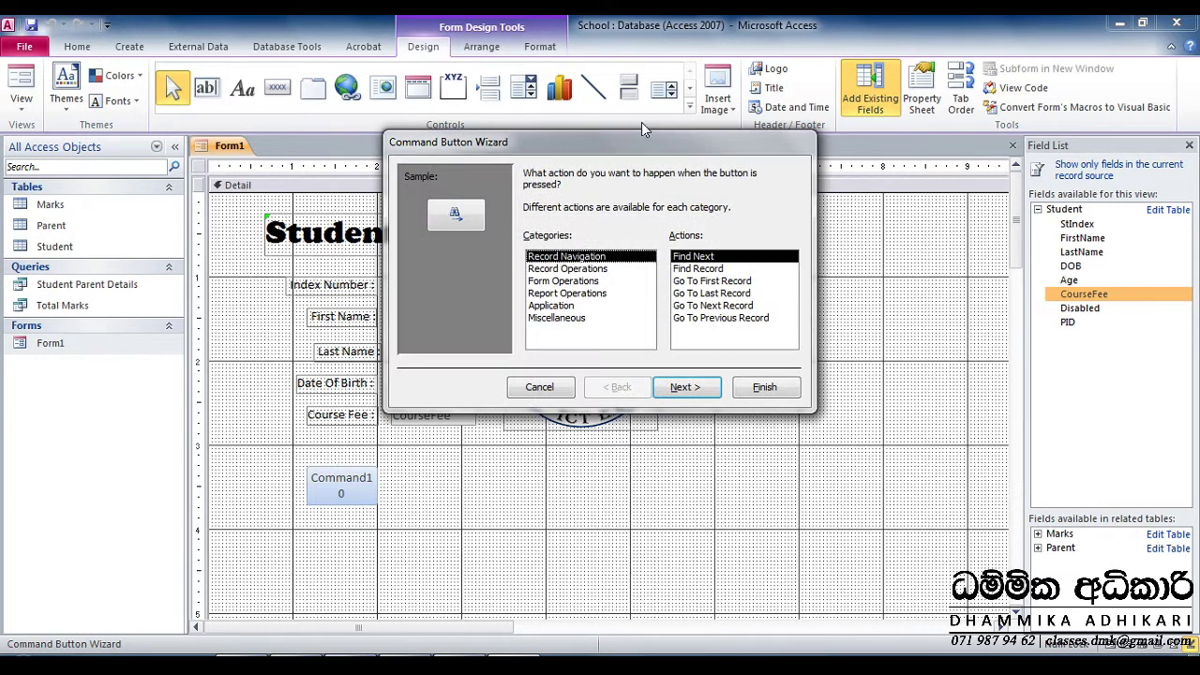
{"action": "left_click_drag", "start_coordinate": [615, 138], "coordinate": [535, 132]}
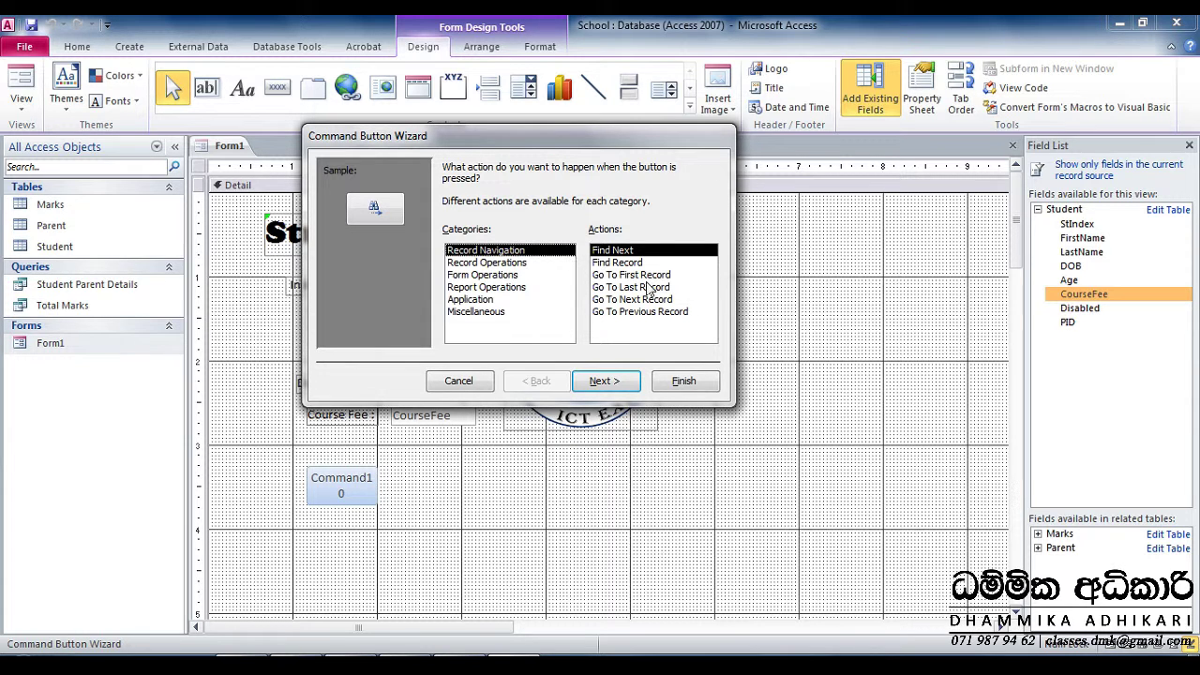
{"action": "left_click", "coordinate": [634, 315]}
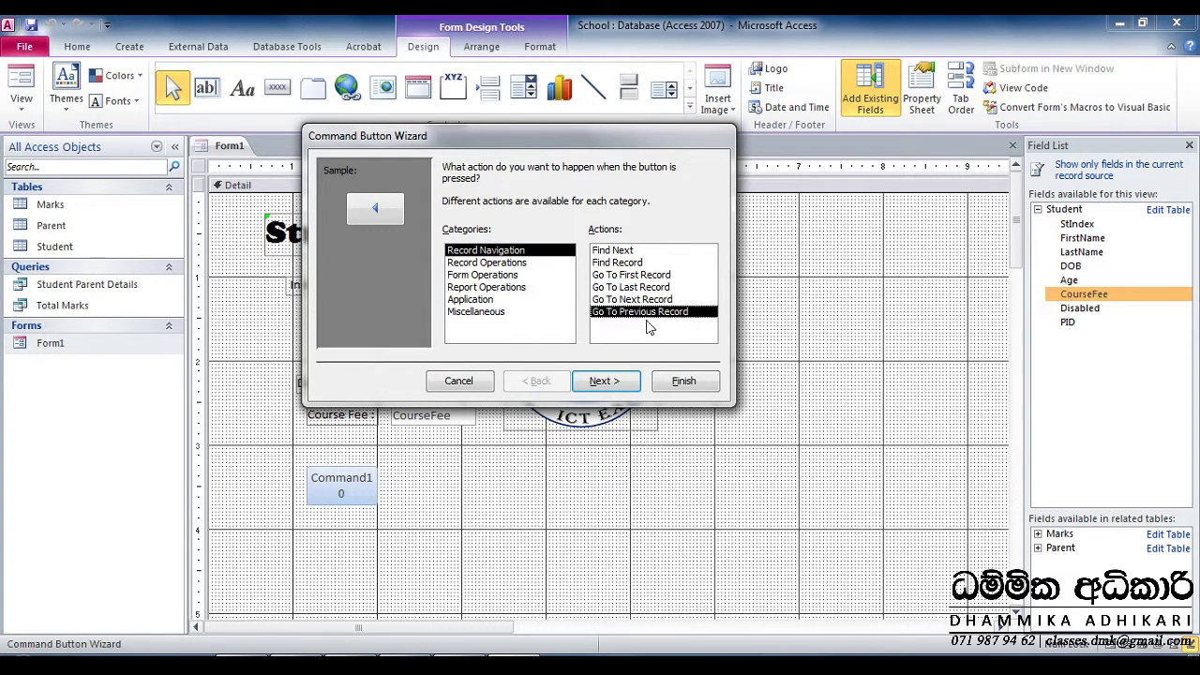
{"action": "left_click", "coordinate": [611, 381]}
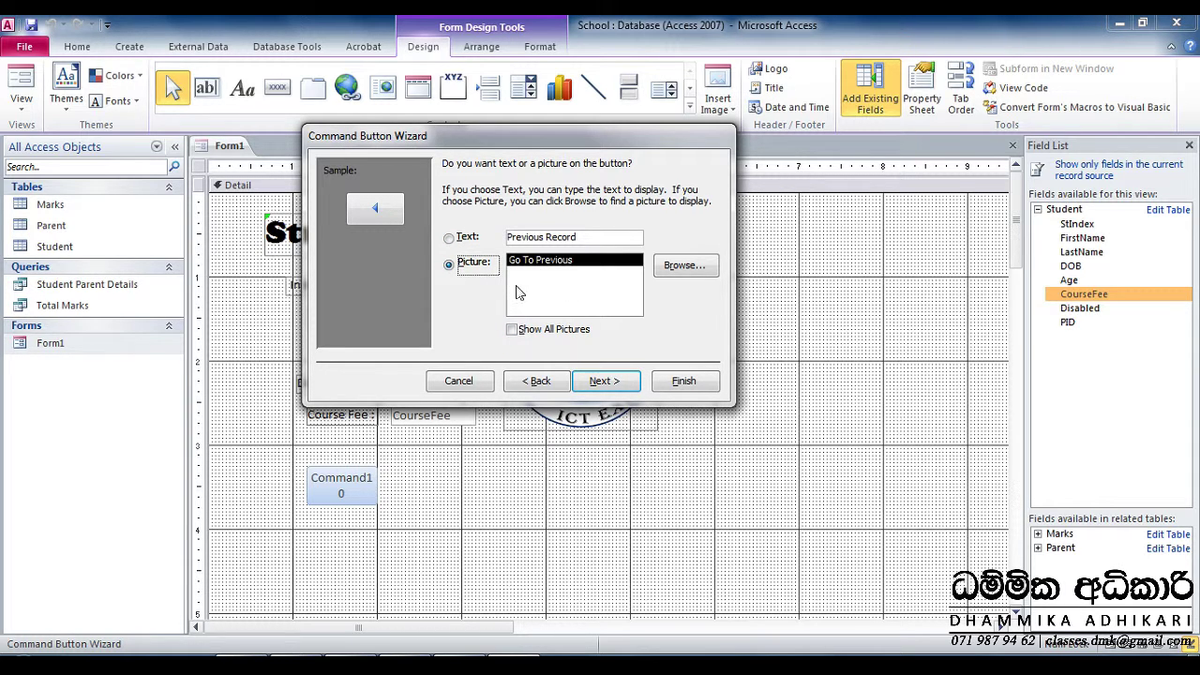
Give the button the text Previous instead of a picture, keep its default name and complete the wizard
{"action": "left_click", "coordinate": [472, 240]}
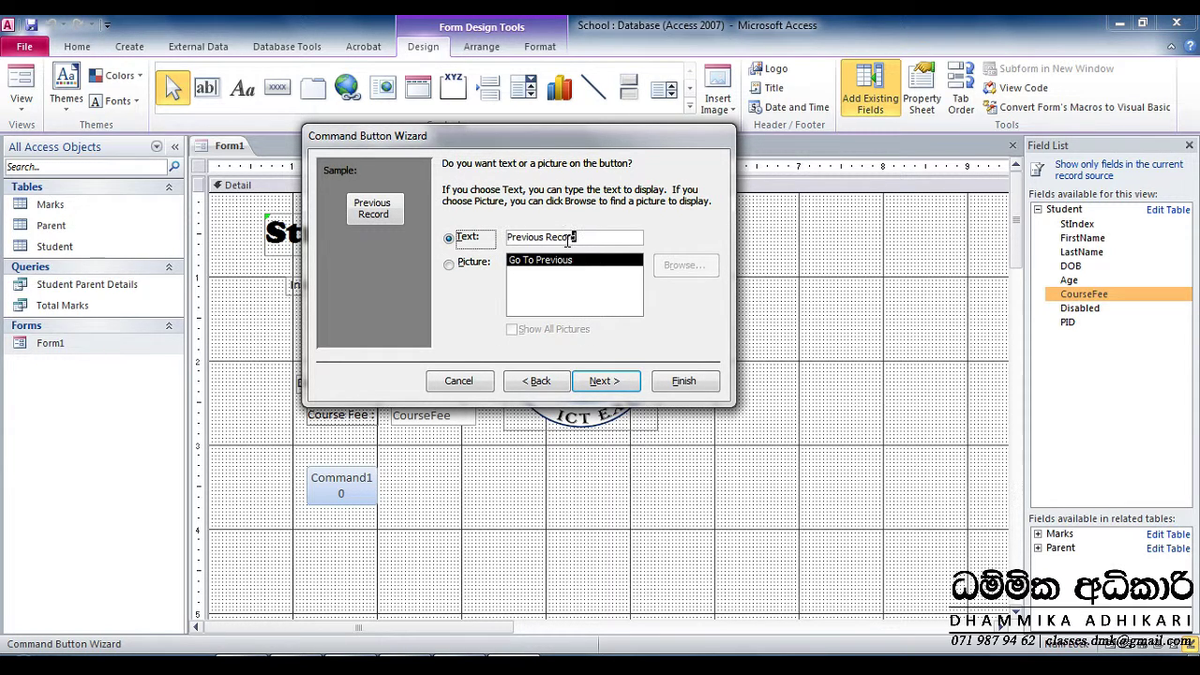
{"action": "left_click_drag", "start_coordinate": [568, 240], "coordinate": [553, 240]}
{"action": "key", "text": "BackSpace"}
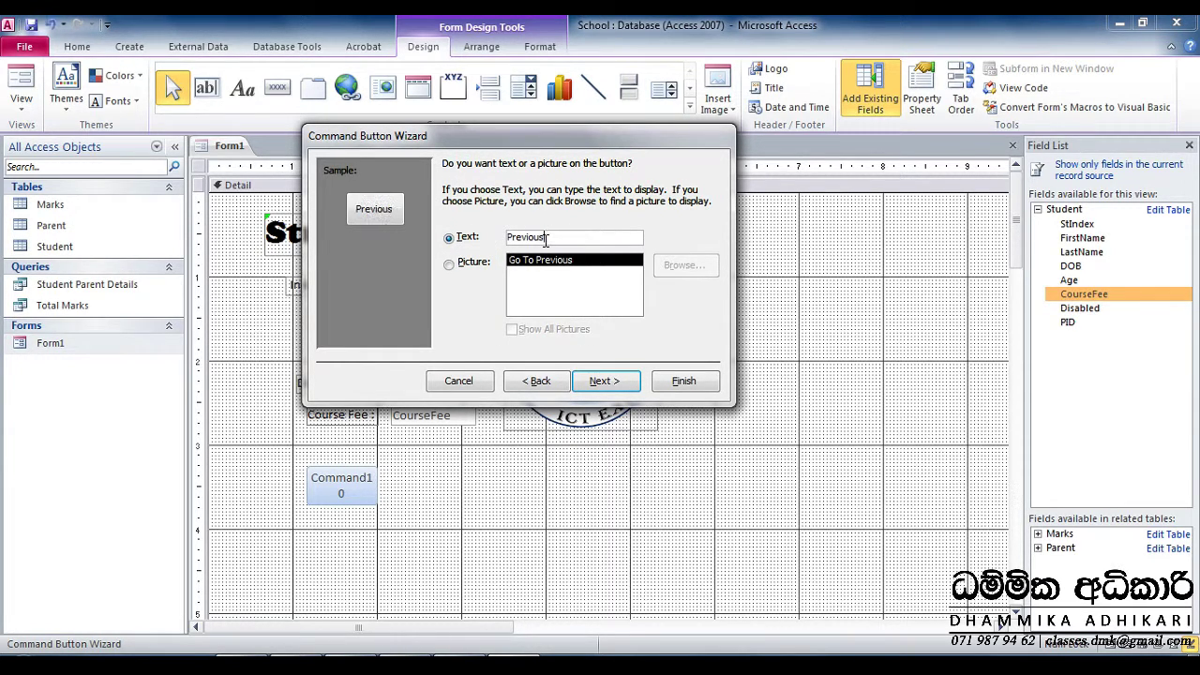
{"action": "left_click", "coordinate": [624, 380]}
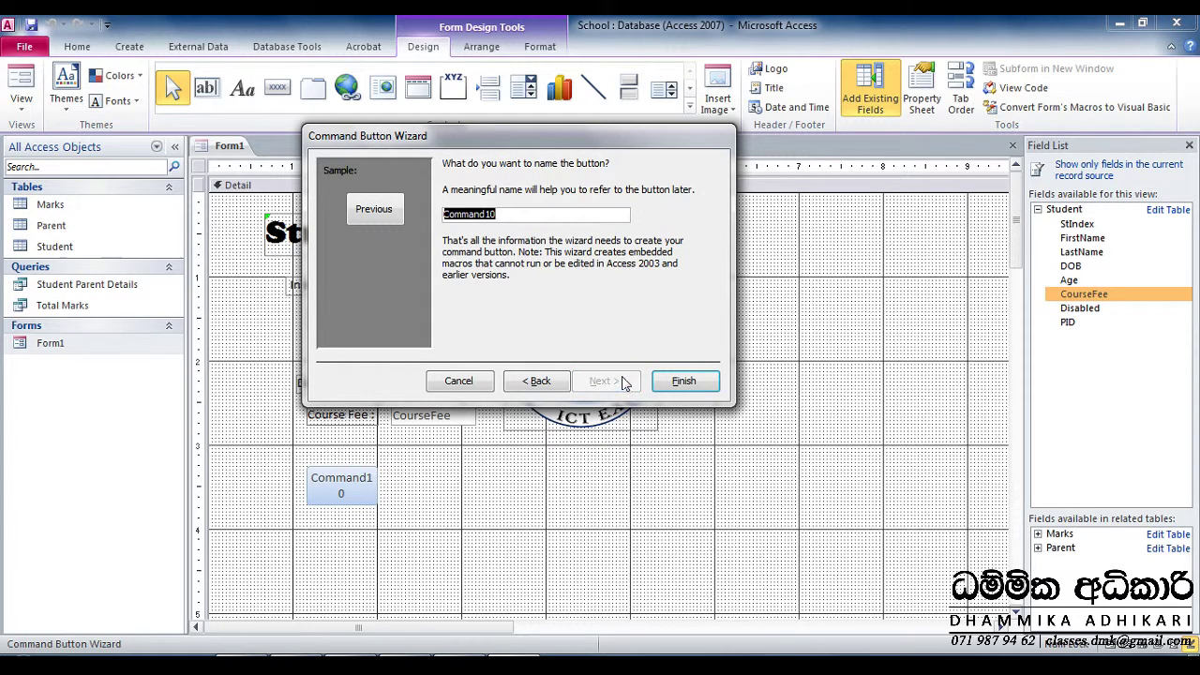
{"action": "left_click", "coordinate": [503, 218]}
{"action": "double_click", "coordinate": [464, 214]}
{"action": "left_click", "coordinate": [497, 214]}
{"action": "left_click", "coordinate": [684, 380]}
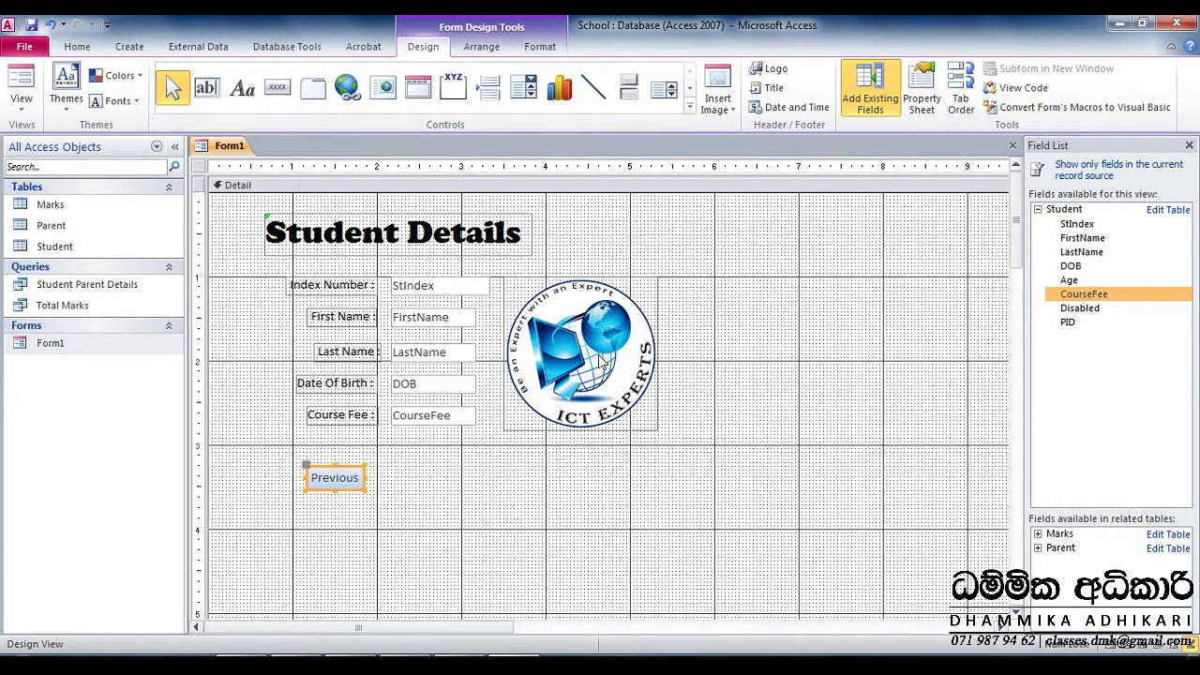
Draw a second command button to the right of Previous and assign the Record Navigation action Go To Next Record
{"action": "left_click", "coordinate": [279, 90]}
{"action": "left_click_drag", "start_coordinate": [385, 467], "coordinate": [438, 497]}
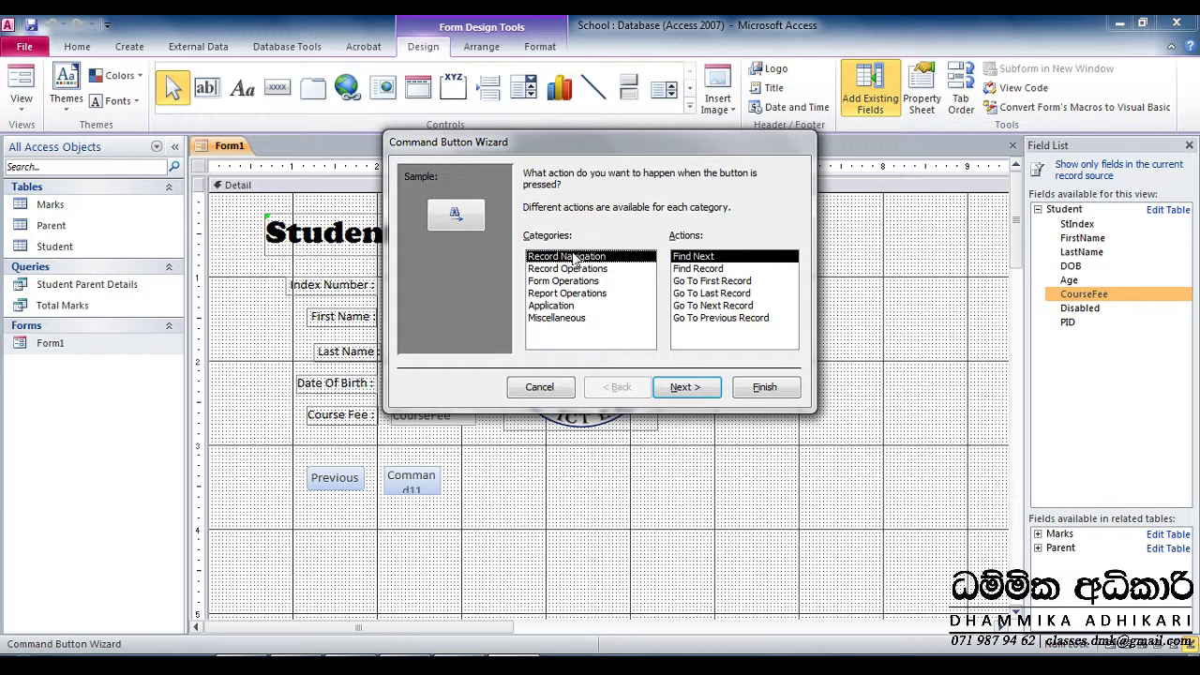
{"action": "left_click", "coordinate": [718, 306]}
{"action": "left_click", "coordinate": [684, 386]}
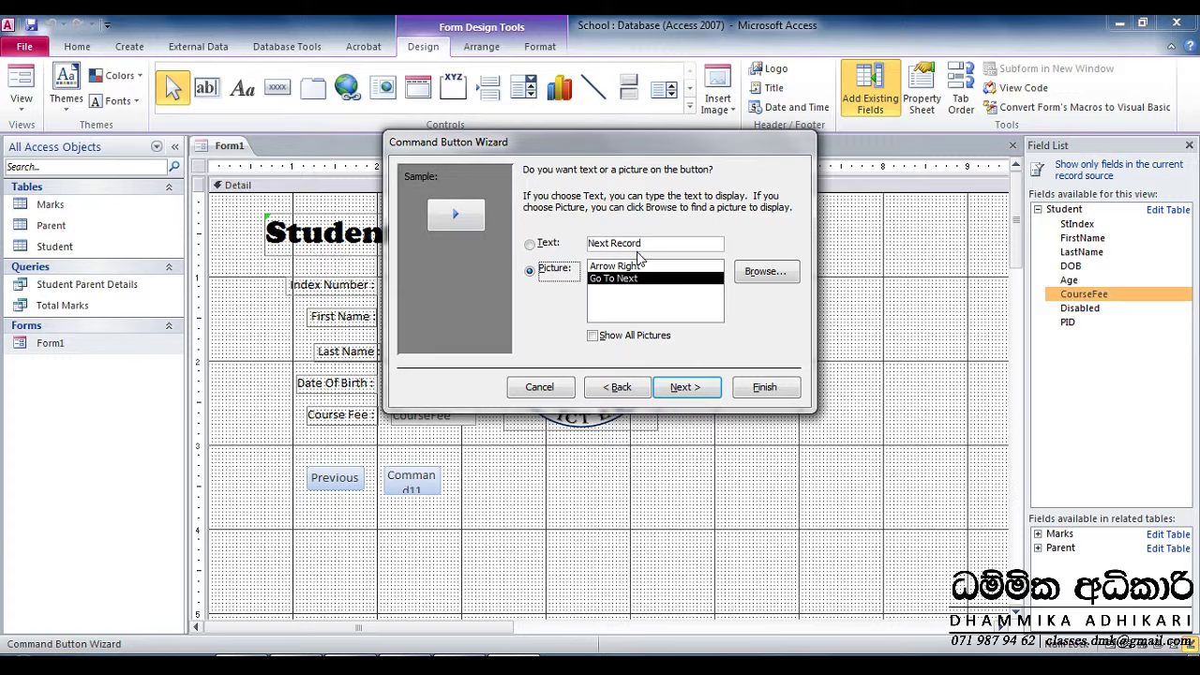
Label the second button with the text Next, complete the wizard and enlarge the button slightly
{"action": "left_click", "coordinate": [650, 243]}
{"action": "key", "text": "BackSpace"}
{"action": "key", "text": "BackSpace"}
{"action": "key", "text": "BackSpace"}
{"action": "key", "text": "BackSpace"}
{"action": "key", "text": "BackSpace"}
{"action": "key", "text": "BackSpace"}
{"action": "key", "text": "BackSpace"}
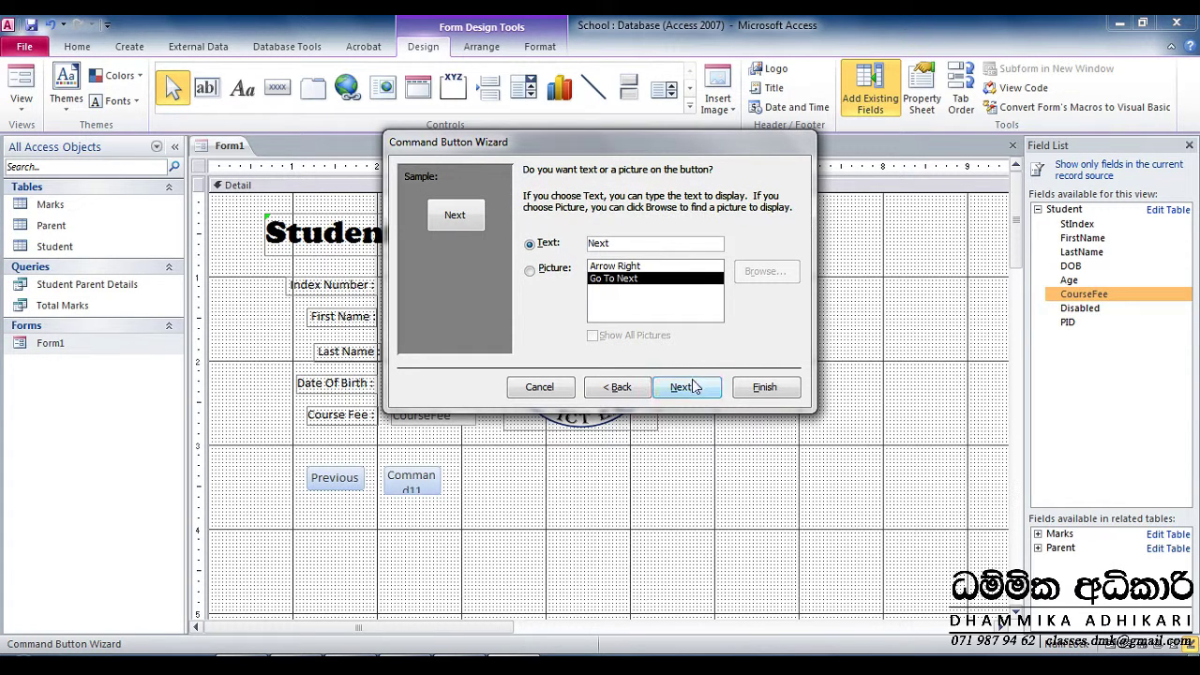
{"action": "left_click", "coordinate": [754, 388]}
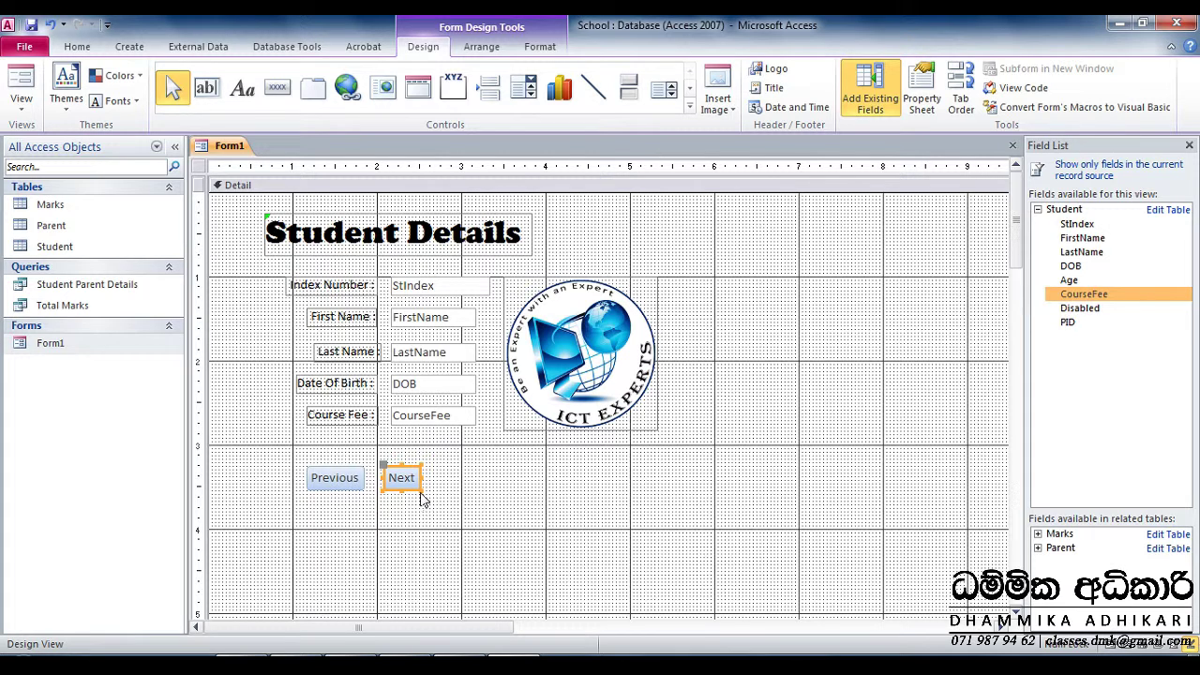
{"action": "left_click_drag", "start_coordinate": [422, 491], "coordinate": [438, 495]}
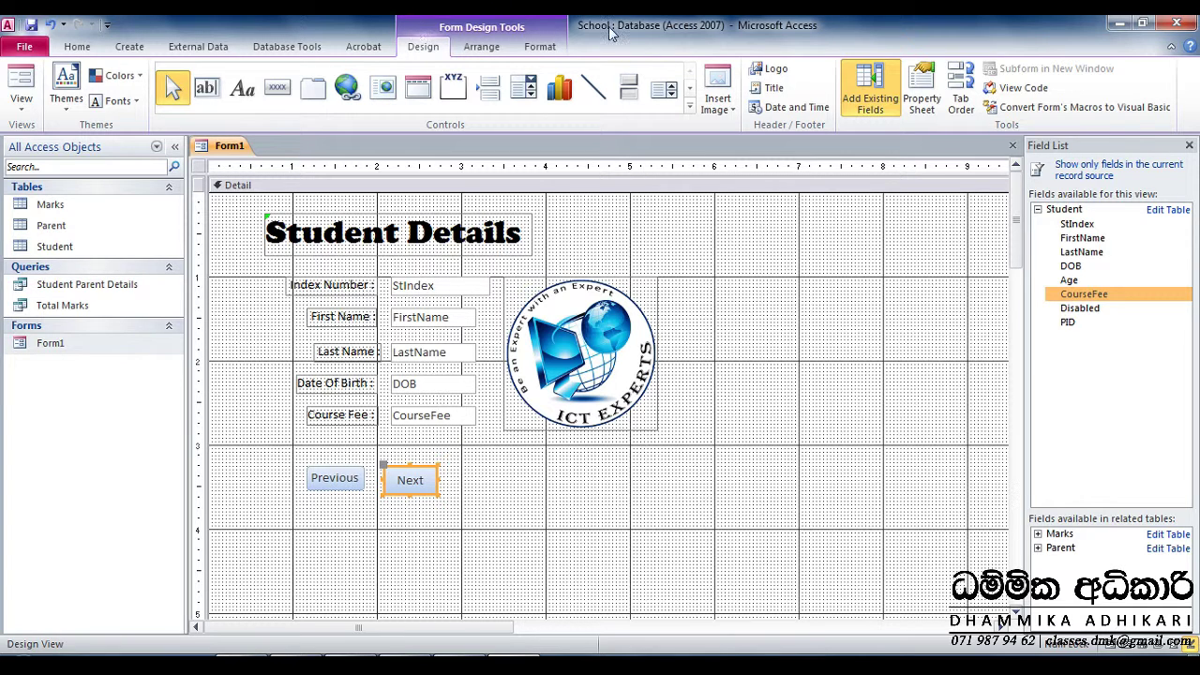
Draw a third command button to the right of Next and assign the Record Operations action Add New Record
{"action": "left_click", "coordinate": [278, 87]}
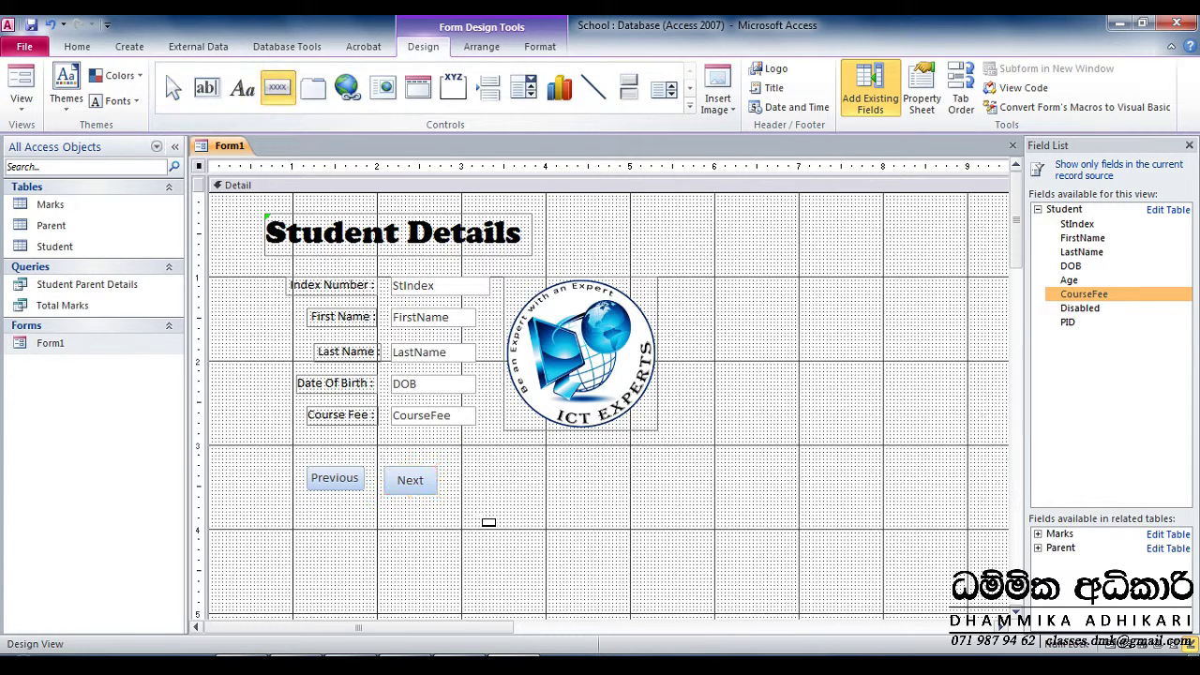
{"action": "left_click_drag", "start_coordinate": [455, 465], "coordinate": [523, 495]}
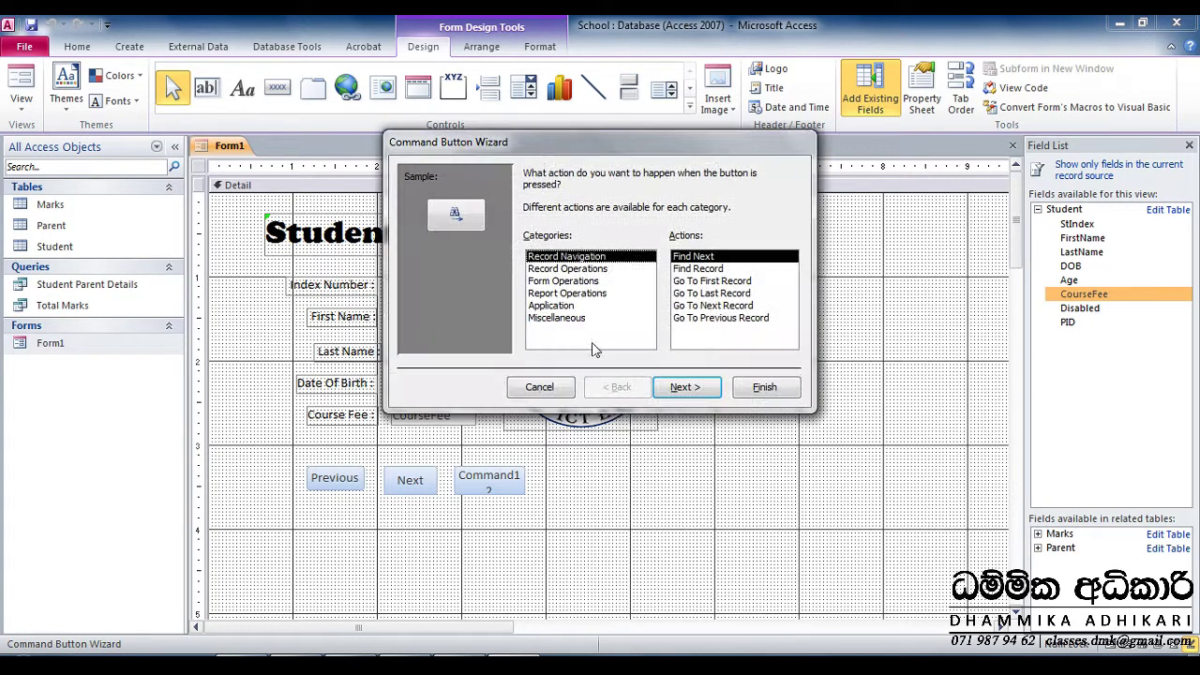
{"action": "left_click", "coordinate": [591, 269]}
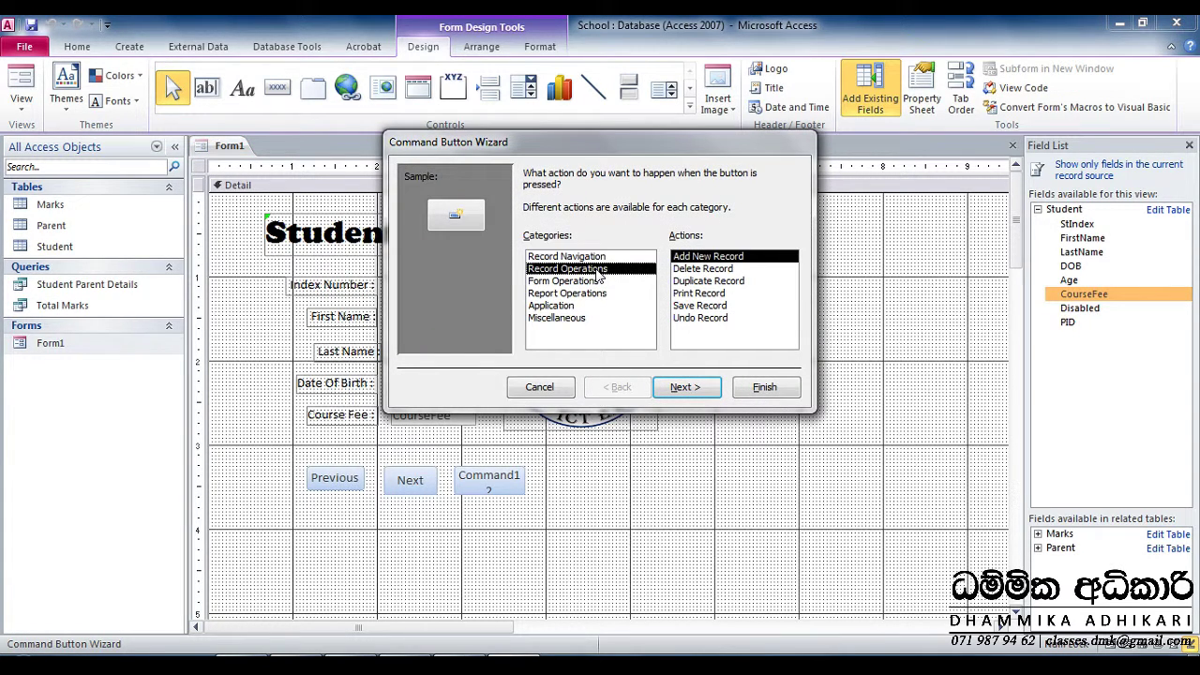
{"action": "left_click", "coordinate": [712, 257]}
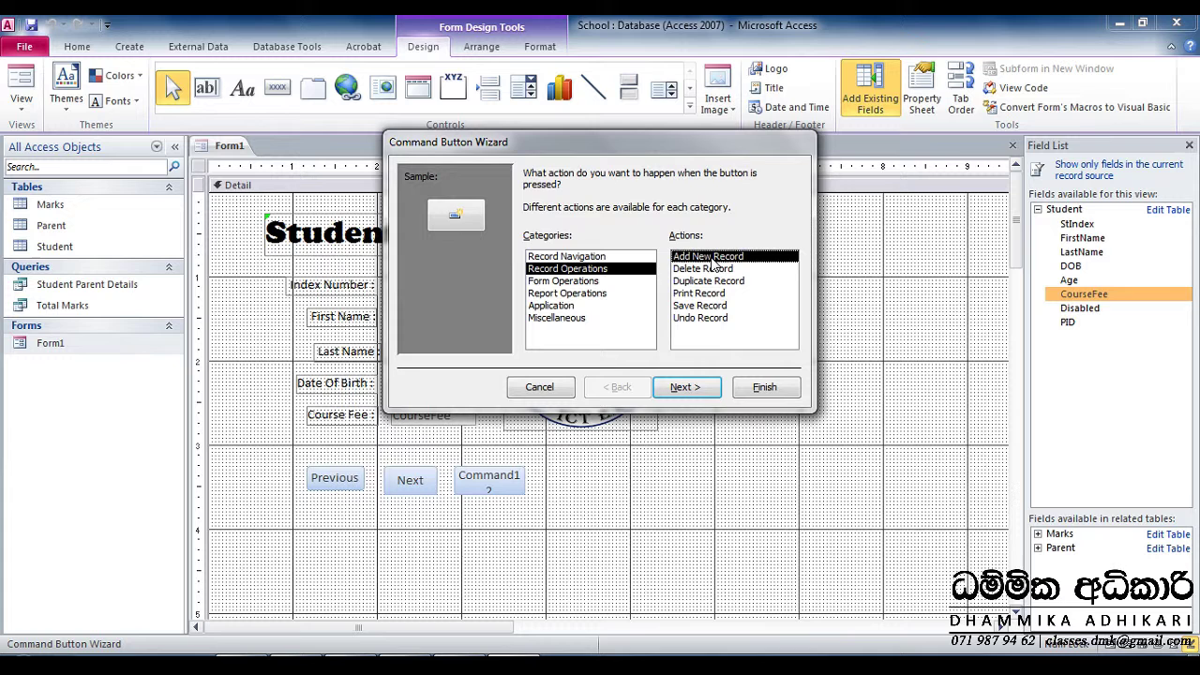
{"action": "left_click", "coordinate": [694, 387]}
Label the third button with the text New Record, complete the wizard and enlarge the button slightly
{"action": "left_click_drag", "start_coordinate": [647, 241], "coordinate": [604, 243]}
{"action": "key", "text": "BackSpace"}
{"action": "key", "text": "BackSpace"}
{"action": "key", "text": "BackSpace"}
{"action": "type", "text": "Record"}
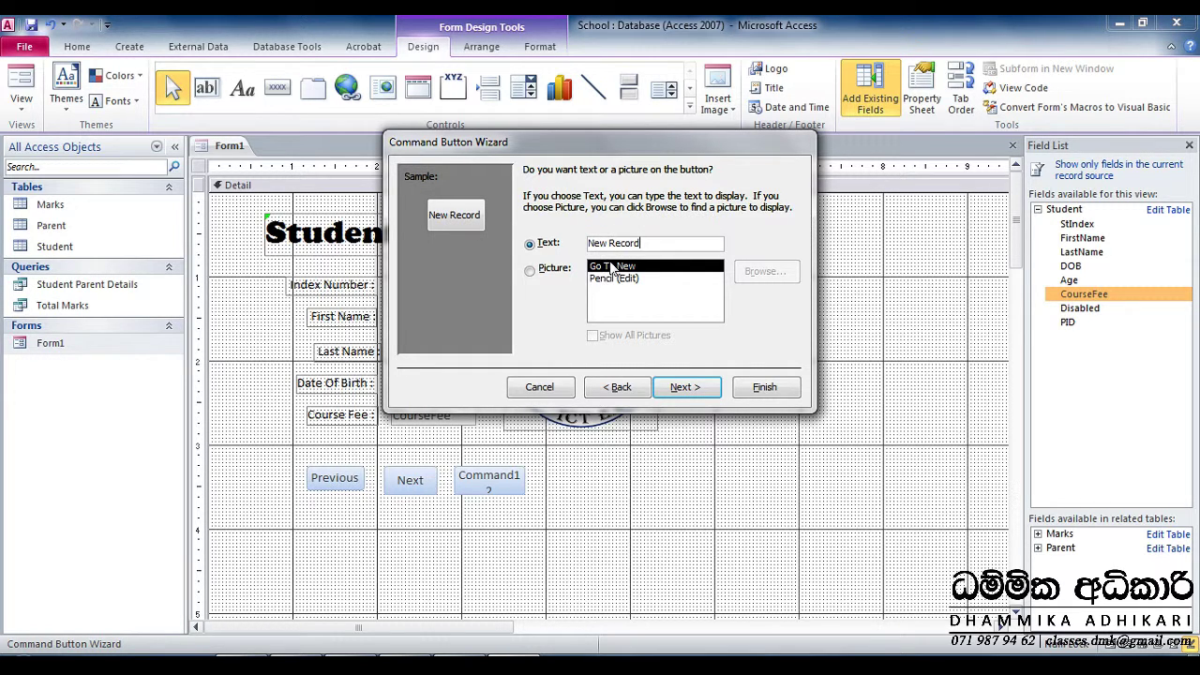
{"action": "left_click", "coordinate": [686, 385]}
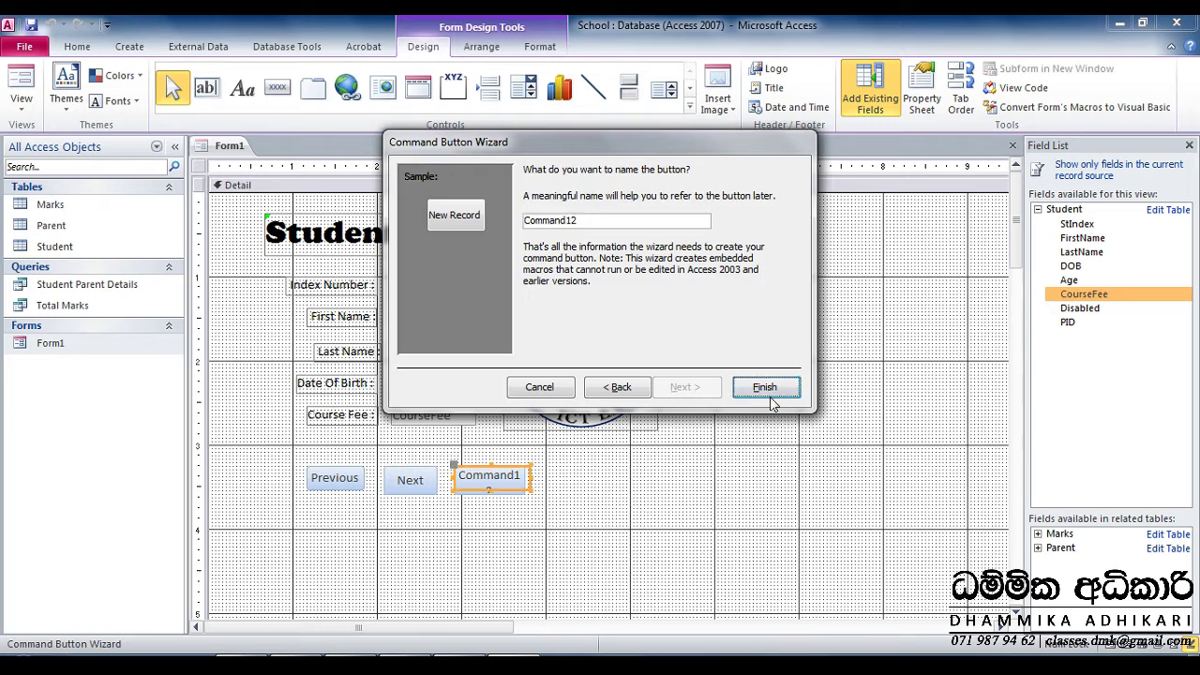
{"action": "left_click", "coordinate": [765, 387]}
{"action": "left_click", "coordinate": [536, 498]}
{"action": "left_click", "coordinate": [525, 490]}
{"action": "left_click_drag", "start_coordinate": [528, 488], "coordinate": [540, 497]}
Draw a fourth command button to the right of New Record and assign the Record Operations action Delete Record
{"action": "left_click", "coordinate": [278, 87]}
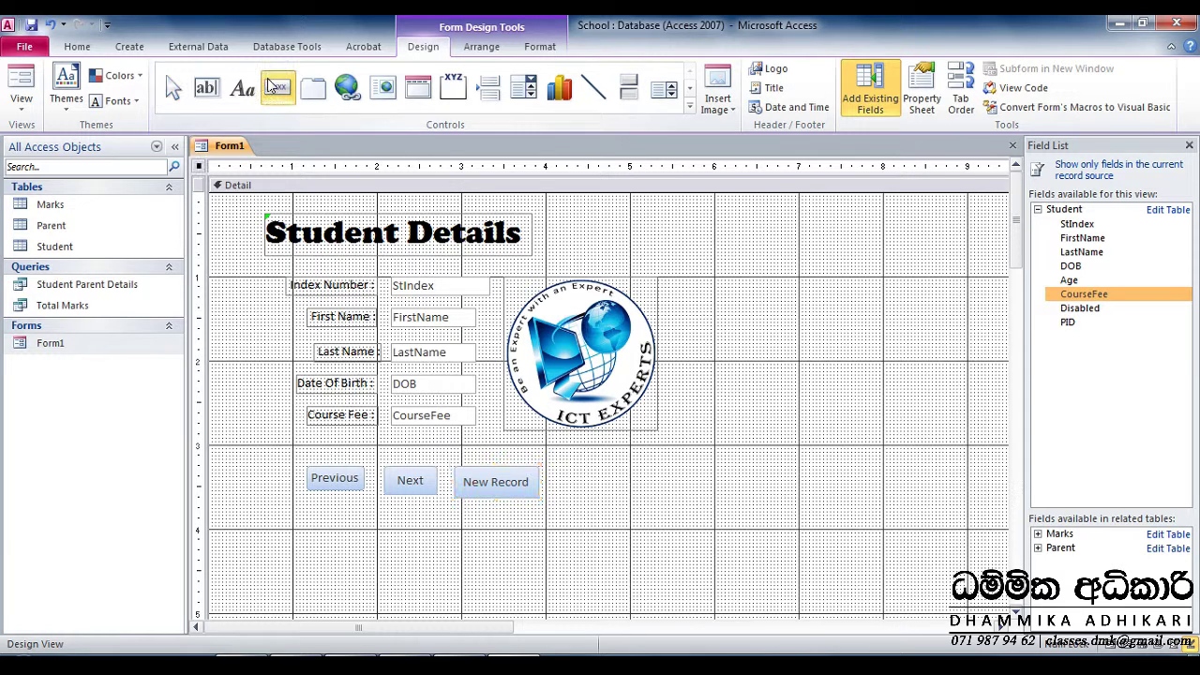
{"action": "left_click_drag", "start_coordinate": [556, 469], "coordinate": [641, 503]}
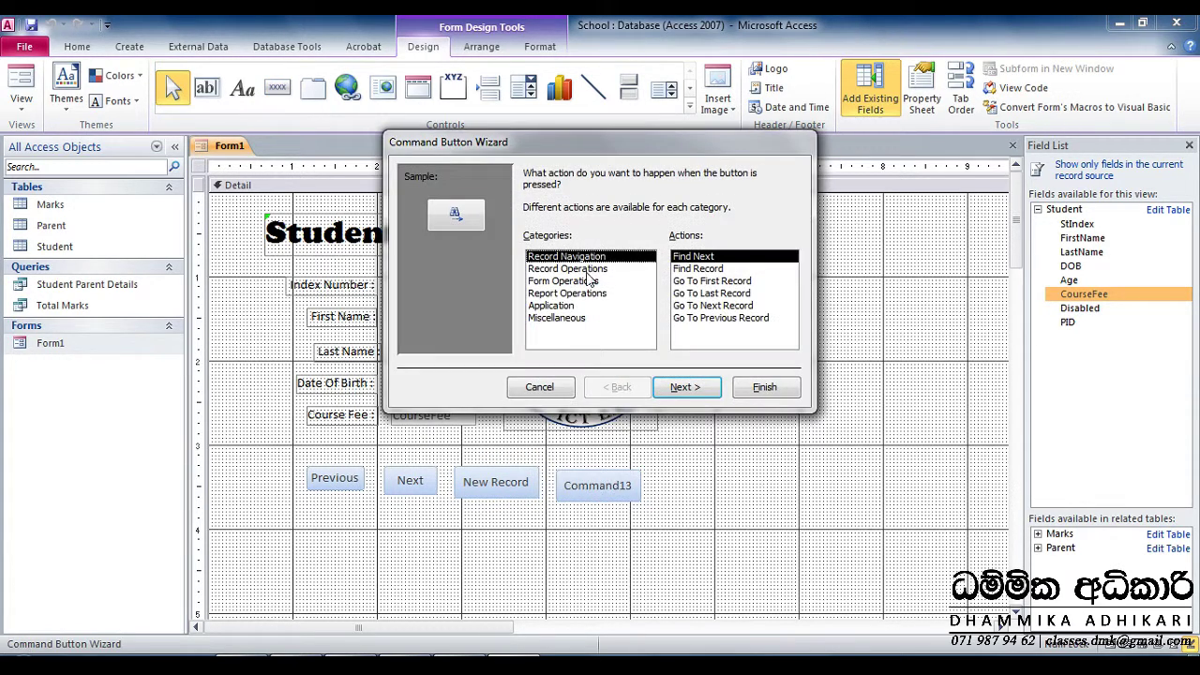
{"action": "left_click", "coordinate": [567, 269]}
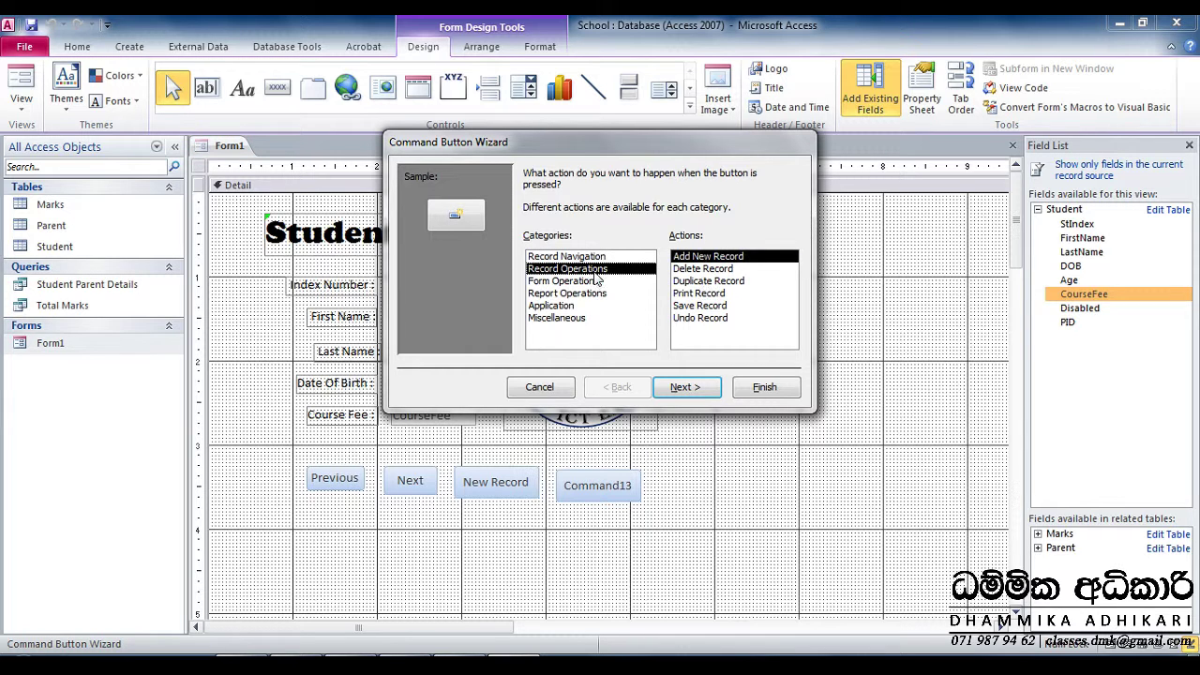
{"action": "left_click", "coordinate": [701, 270]}
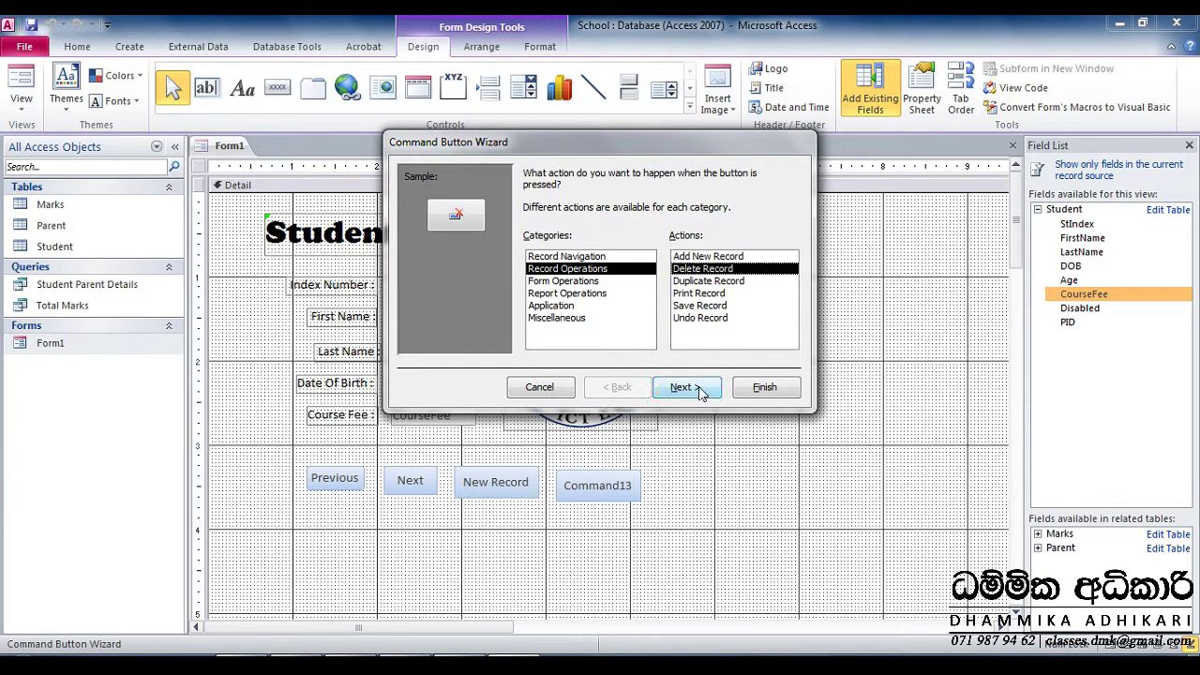
{"action": "left_click", "coordinate": [701, 388]}
Label the fourth button with the text Delete and complete the wizard
{"action": "left_click", "coordinate": [660, 242]}
{"action": "key", "text": "BackSpace"}
{"action": "key", "text": "BackSpace"}
{"action": "key", "text": "BackSpace"}
{"action": "key", "text": "BackSpace"}
{"action": "key", "text": "BackSpace"}
{"action": "key", "text": "BackSpace"}
{"action": "key", "text": "BackSpace"}
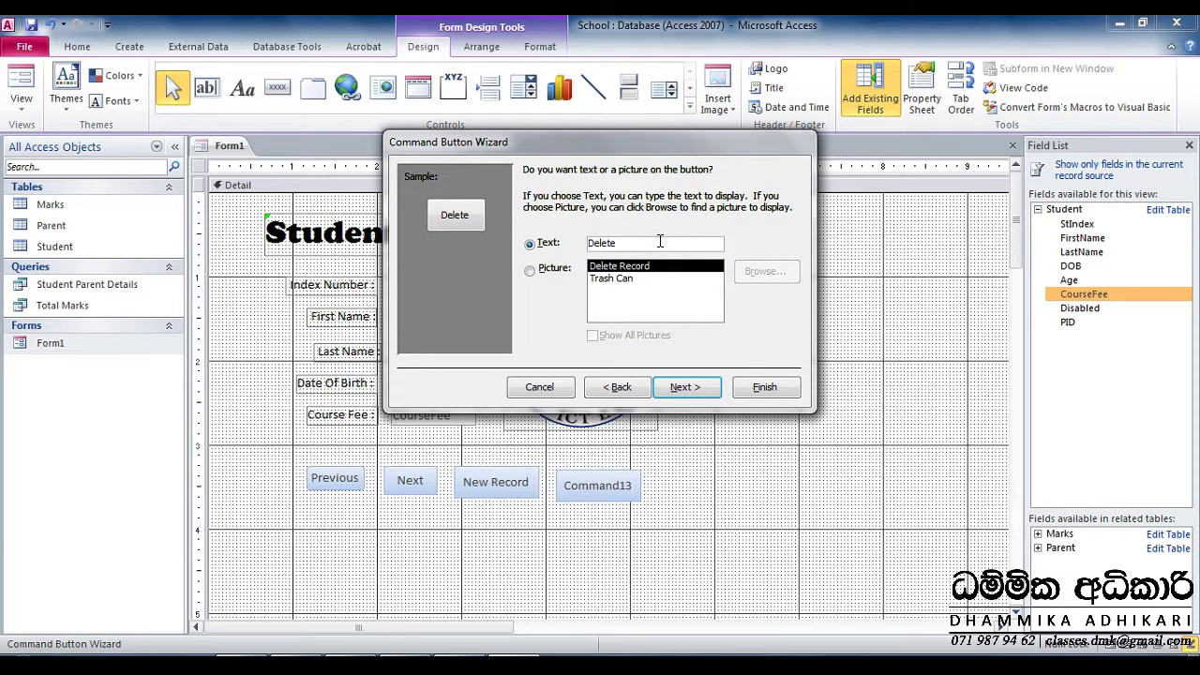
{"action": "left_click", "coordinate": [765, 387]}
{"action": "left_click_drag", "start_coordinate": [605, 498], "coordinate": [615, 502]}
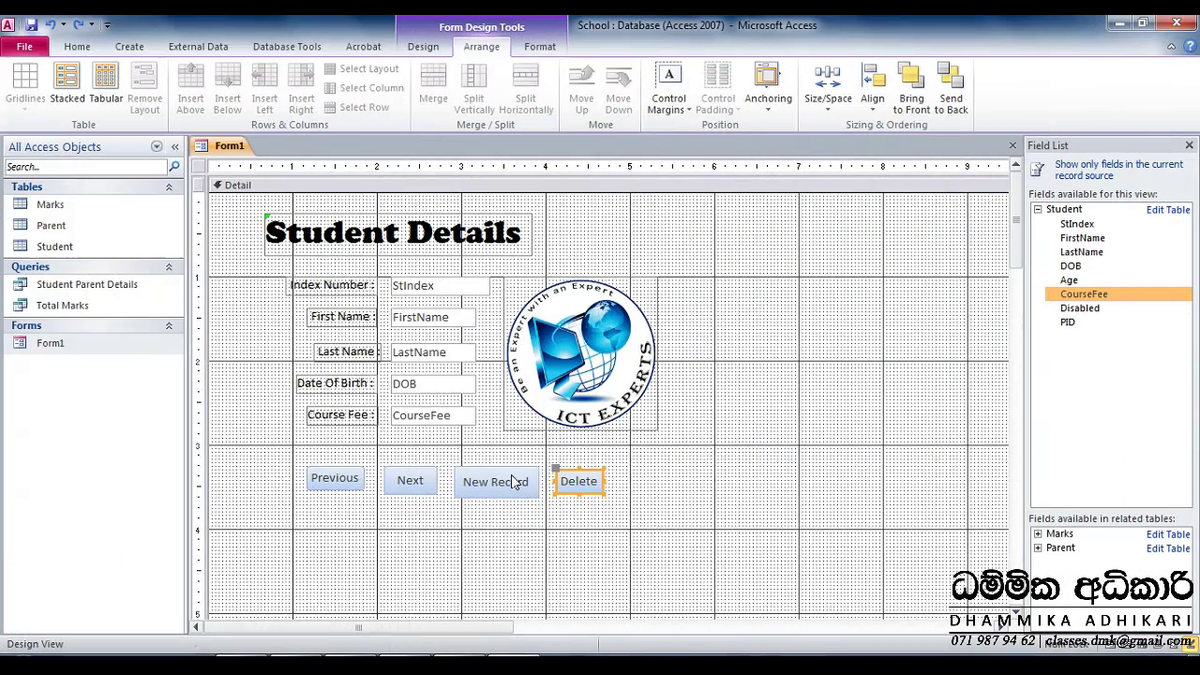
Arrange the buttons in two rows, with New Record below Previous and Delete beside it, and shift Next to the right
{"action": "left_click", "coordinate": [458, 481]}
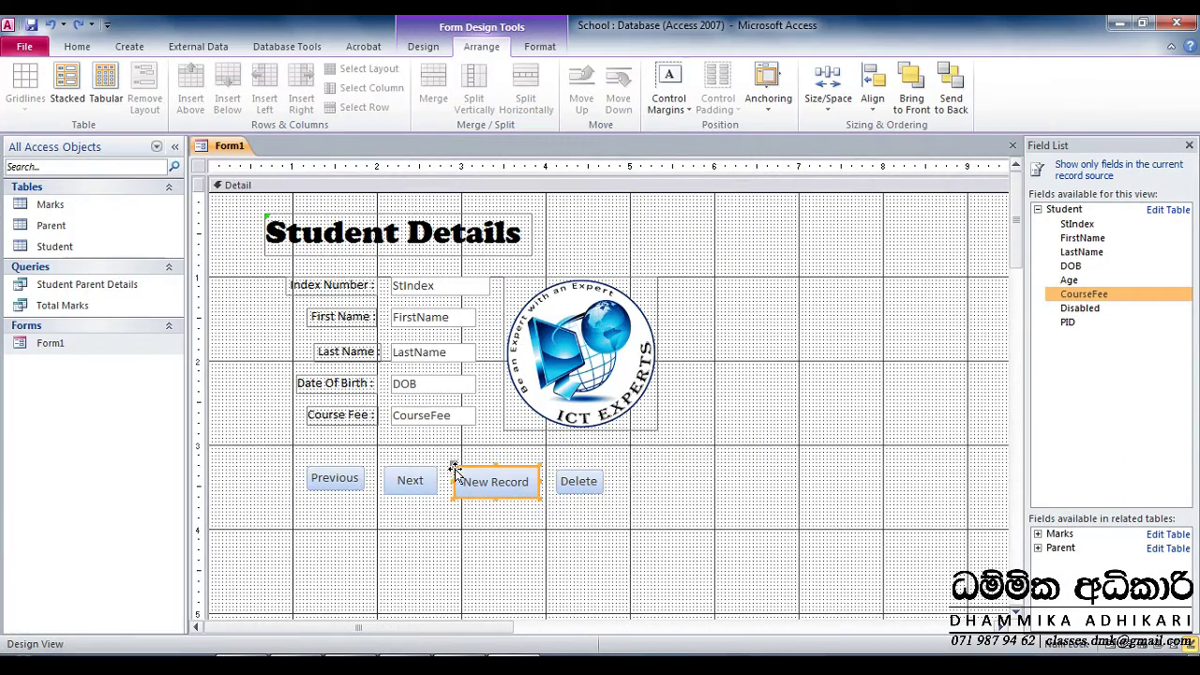
{"action": "left_click_drag", "start_coordinate": [450, 469], "coordinate": [304, 512]}
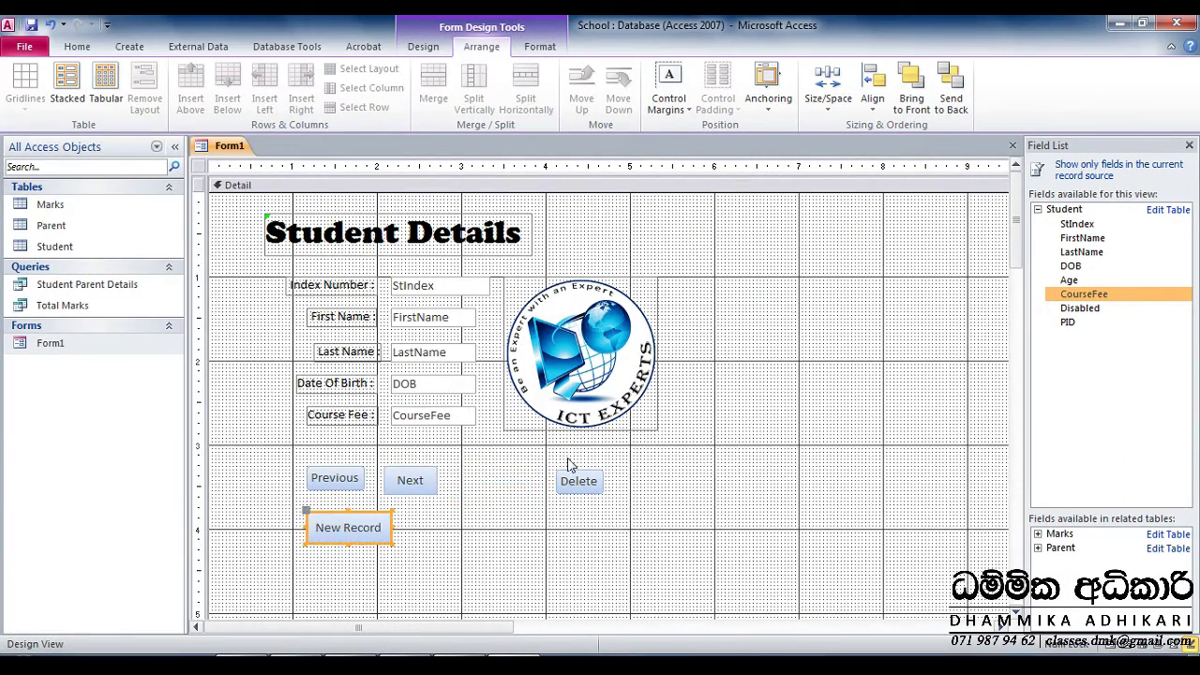
{"action": "left_click", "coordinate": [569, 482]}
{"action": "left_click_drag", "start_coordinate": [462, 542], "coordinate": [429, 513]}
{"action": "left_click_drag", "start_coordinate": [384, 465], "coordinate": [410, 468]}
Select the Previous, New Record, Next and Delete buttons and size them all To Tallest
{"action": "left_click", "coordinate": [333, 482]}
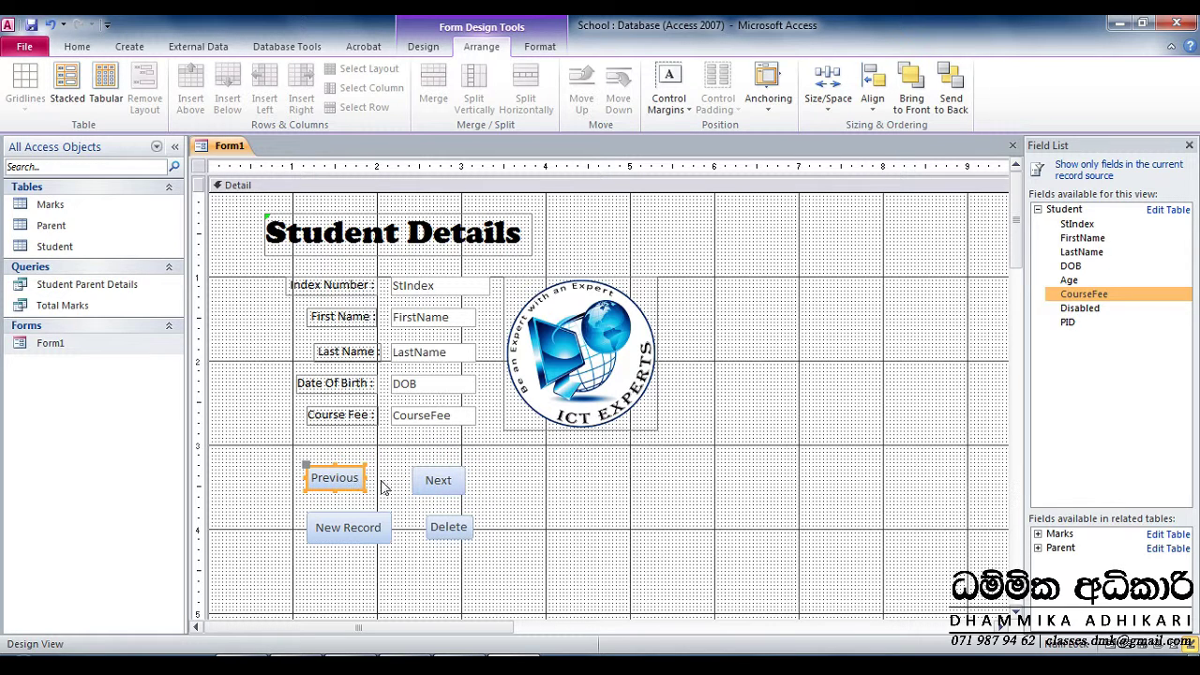
{"action": "left_click", "coordinate": [351, 529], "text": "shift"}
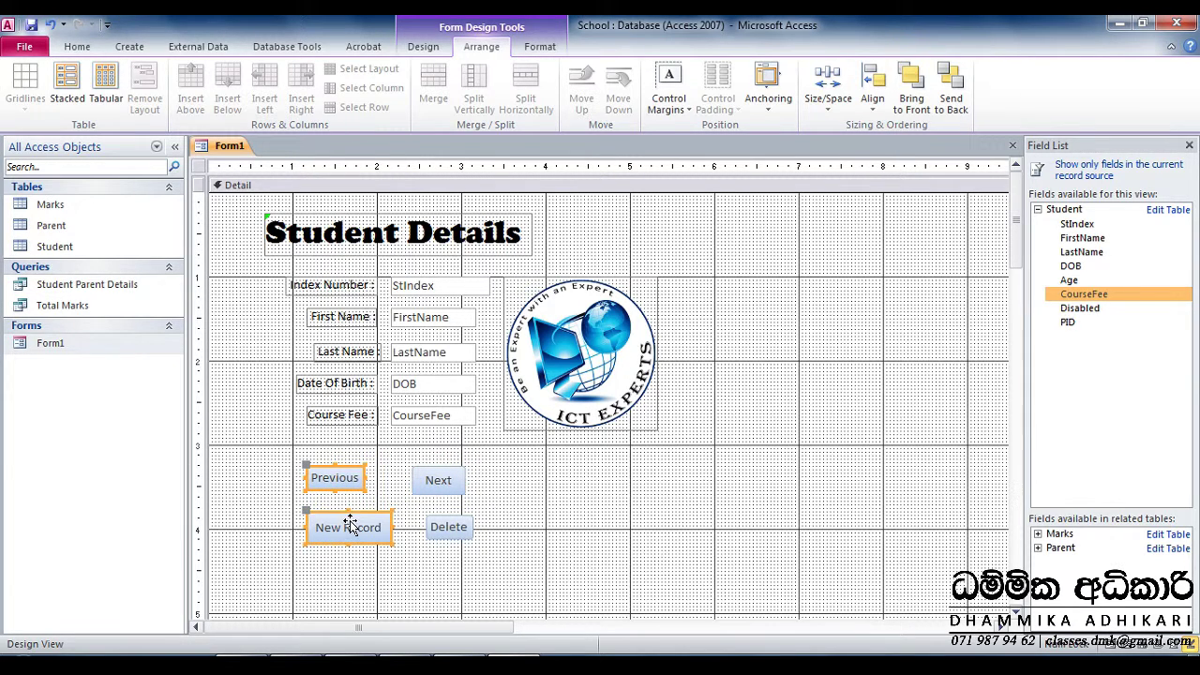
{"action": "left_click", "coordinate": [443, 476], "text": "shift"}
{"action": "left_click", "coordinate": [449, 529], "text": "shift"}
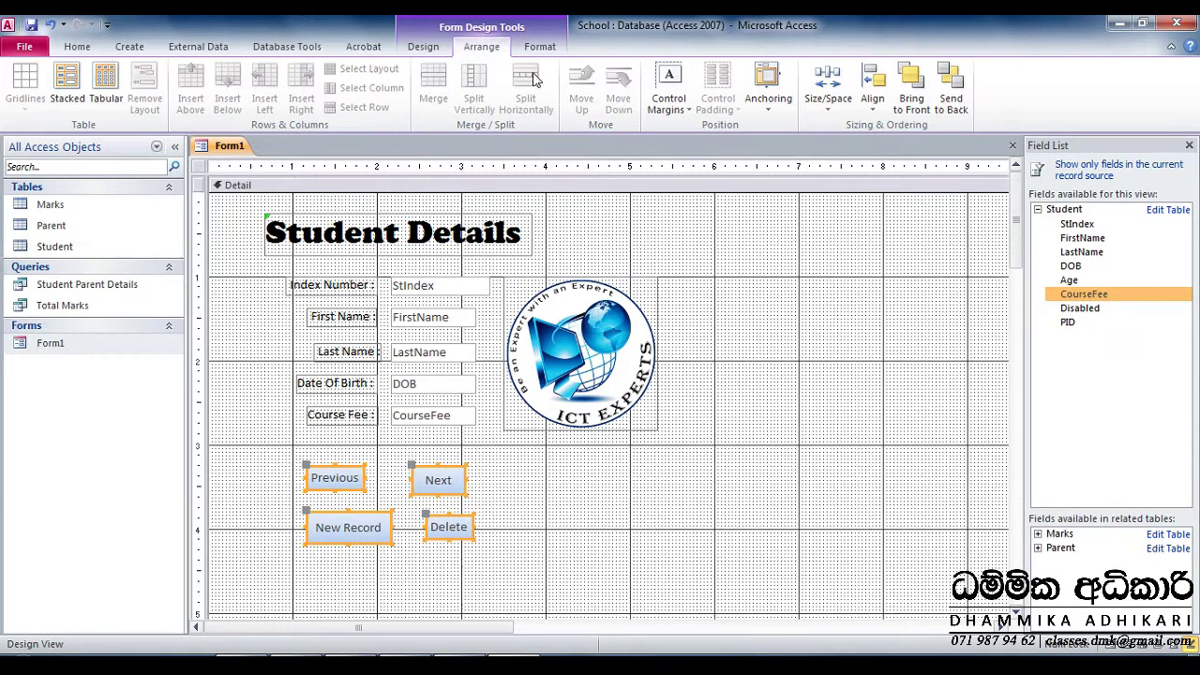
{"action": "left_click", "coordinate": [837, 113]}
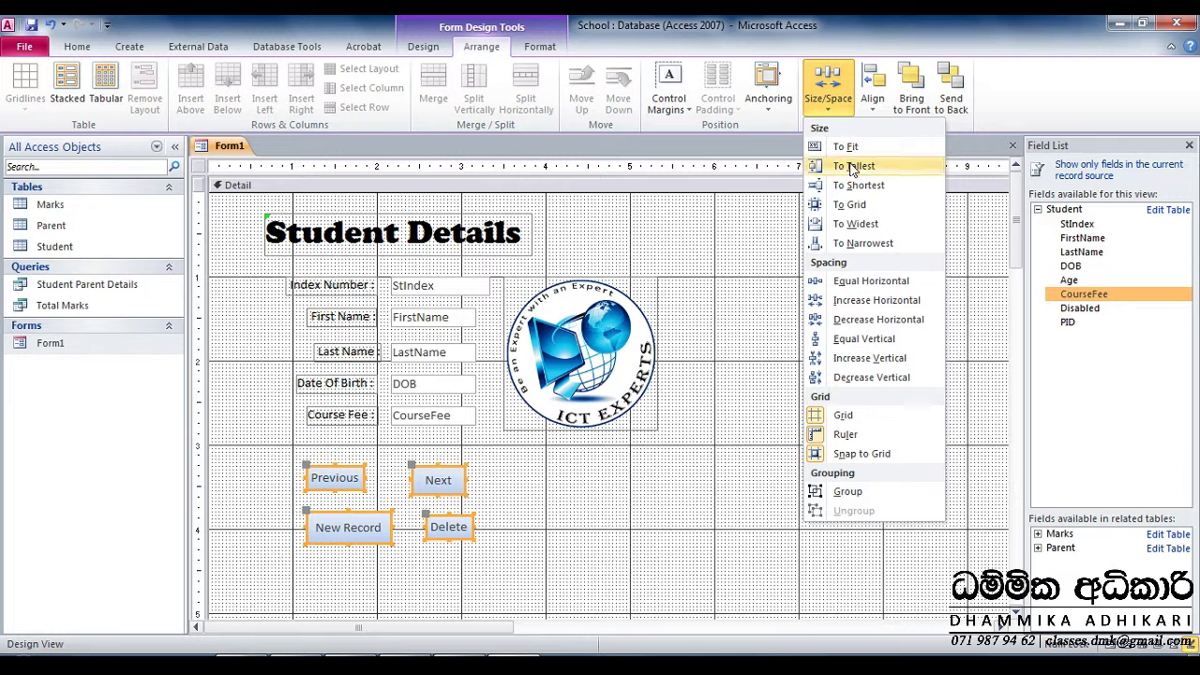
{"action": "left_click", "coordinate": [879, 173]}
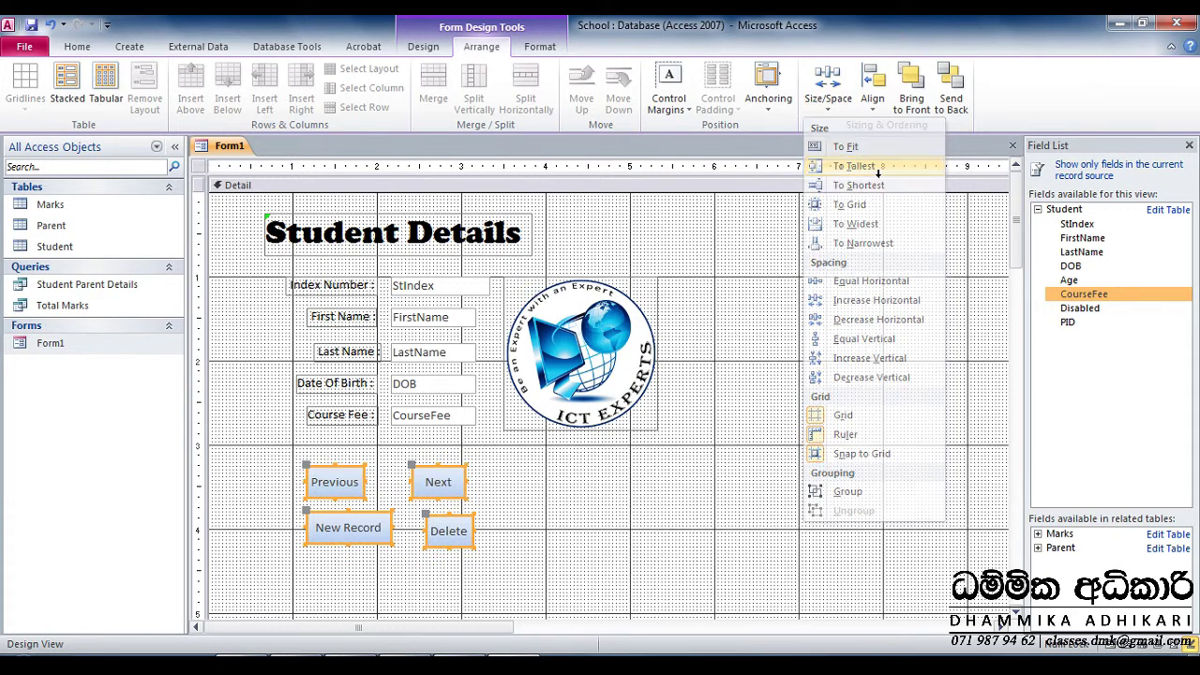
Size all four selected command buttons To Widest, and align Previous and Next along their top edges
{"action": "left_click", "coordinate": [823, 99]}
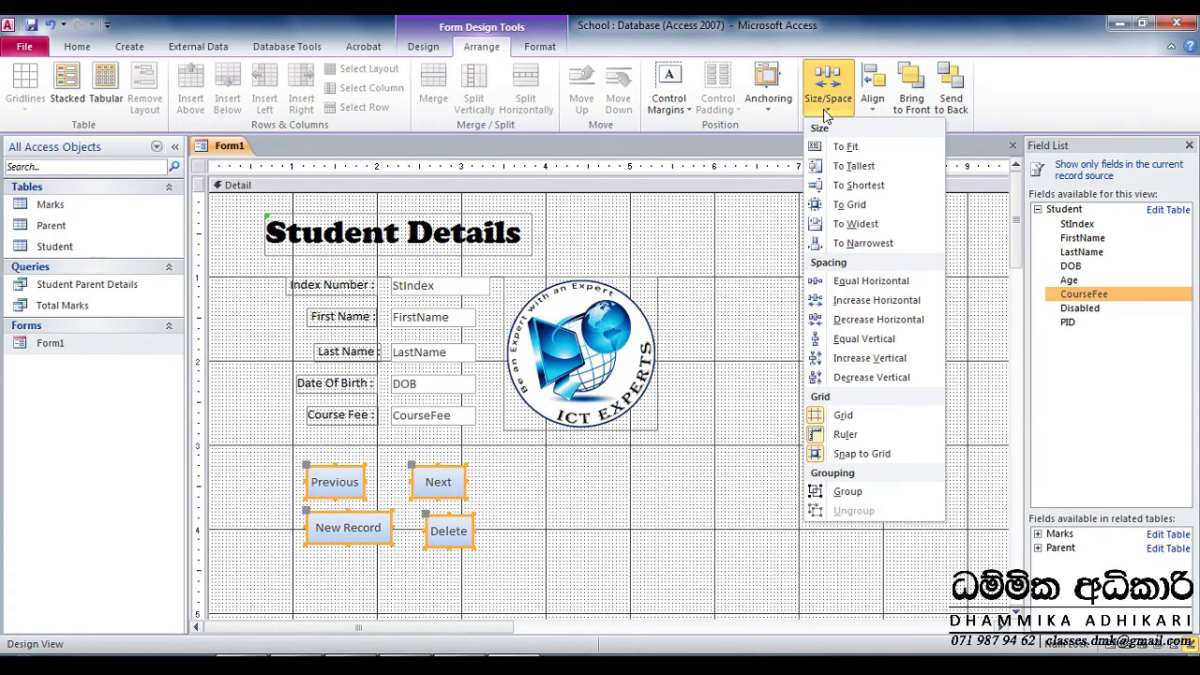
{"action": "left_click", "coordinate": [872, 225]}
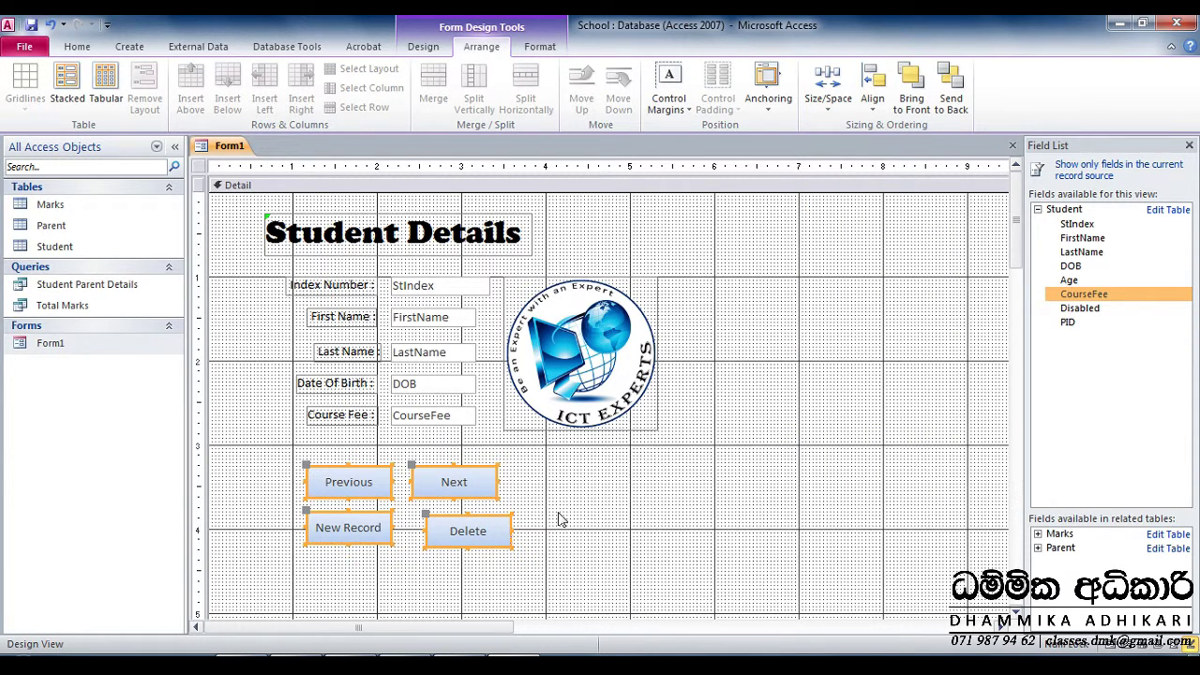
{"action": "left_click", "coordinate": [458, 490]}
{"action": "left_click", "coordinate": [345, 482]}
{"action": "left_click", "coordinate": [440, 483], "text": "shift"}
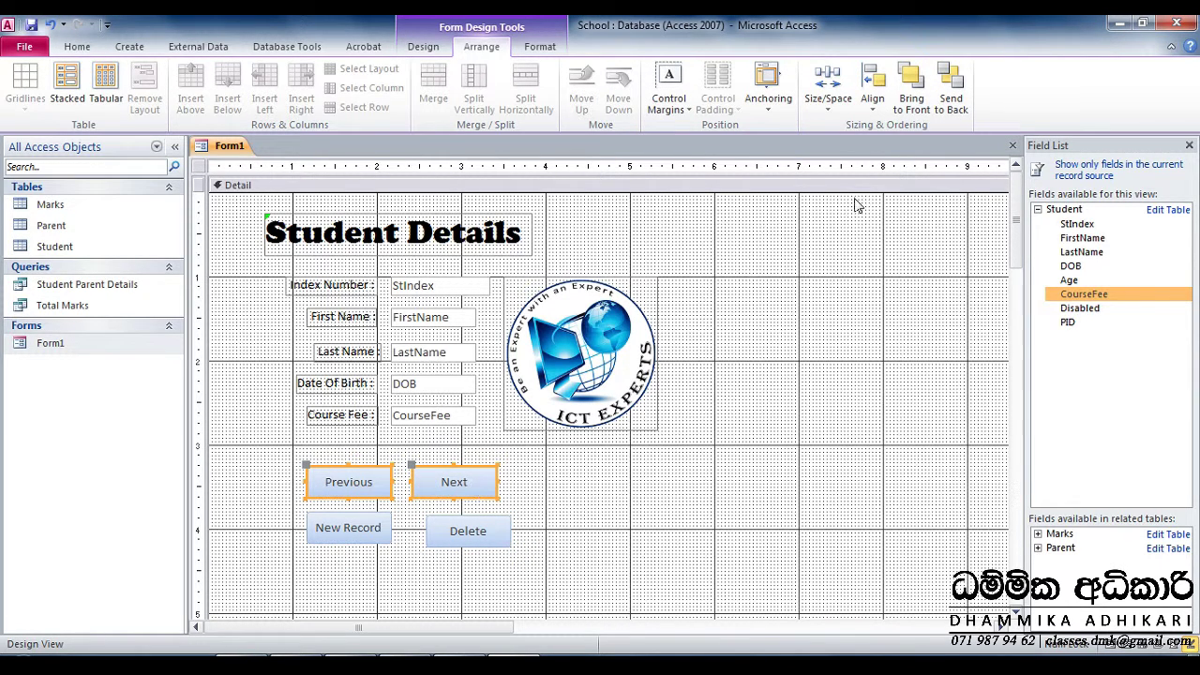
{"action": "left_click", "coordinate": [879, 108]}
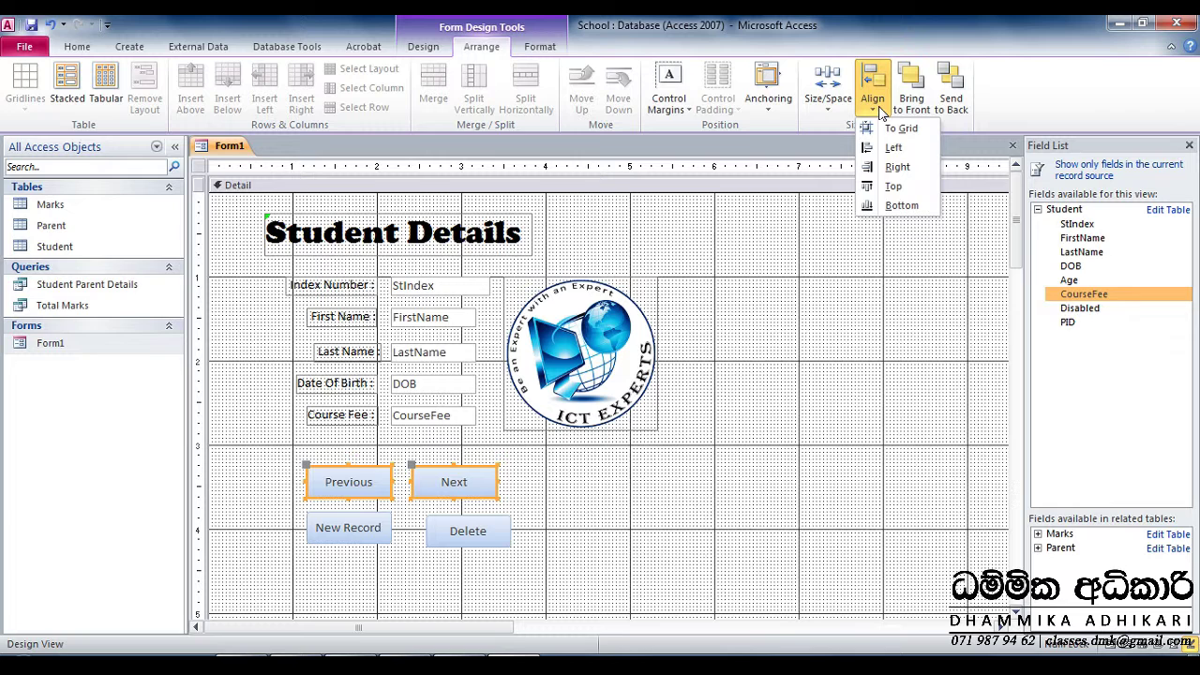
{"action": "left_click", "coordinate": [893, 192]}
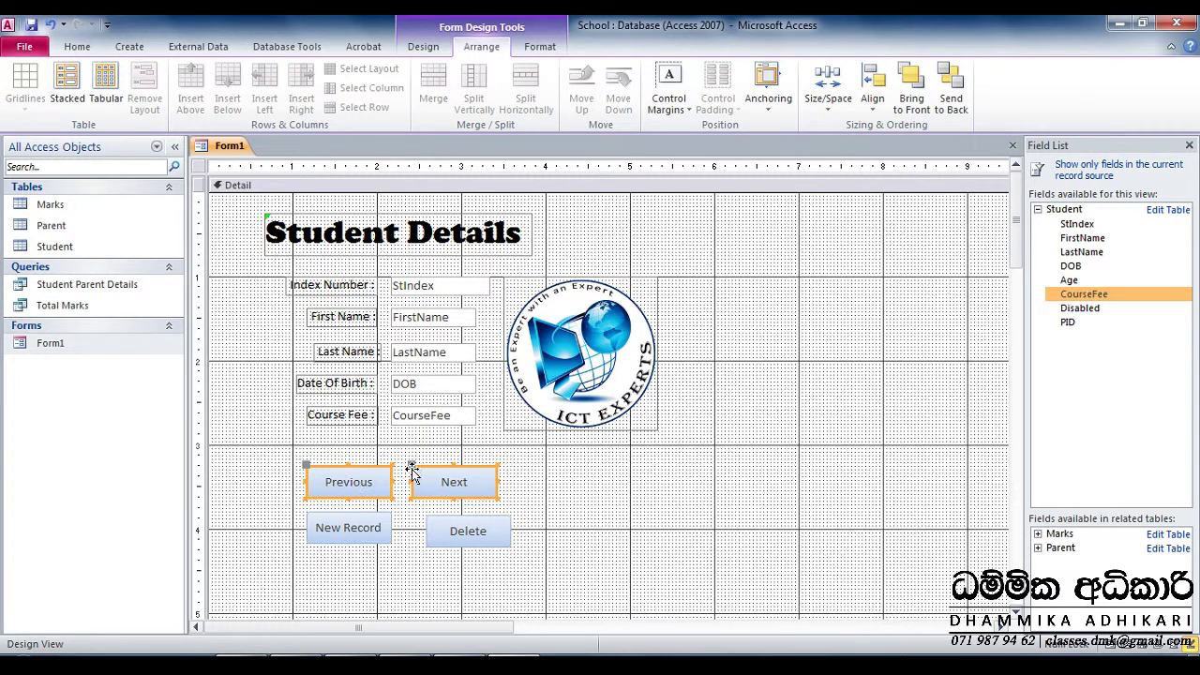
Align New Record and Delete along their top edges and move the pair slightly down
{"action": "left_click", "coordinate": [353, 522]}
{"action": "left_click", "coordinate": [464, 531], "text": "shift"}
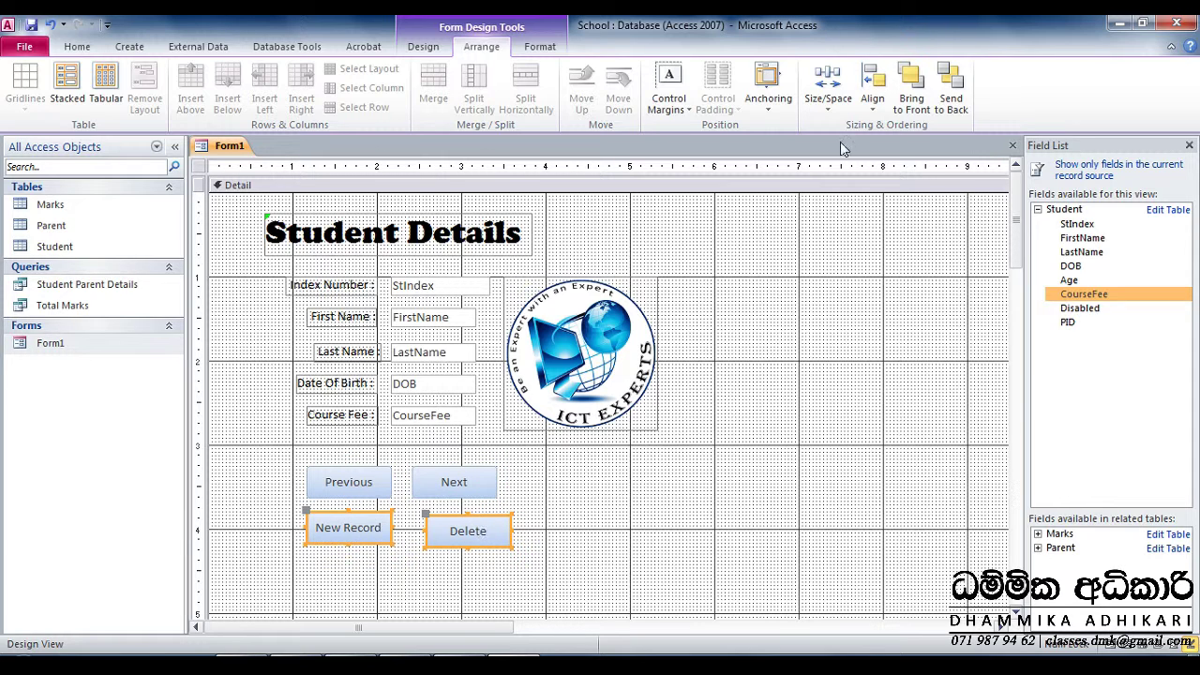
{"action": "left_click", "coordinate": [884, 112]}
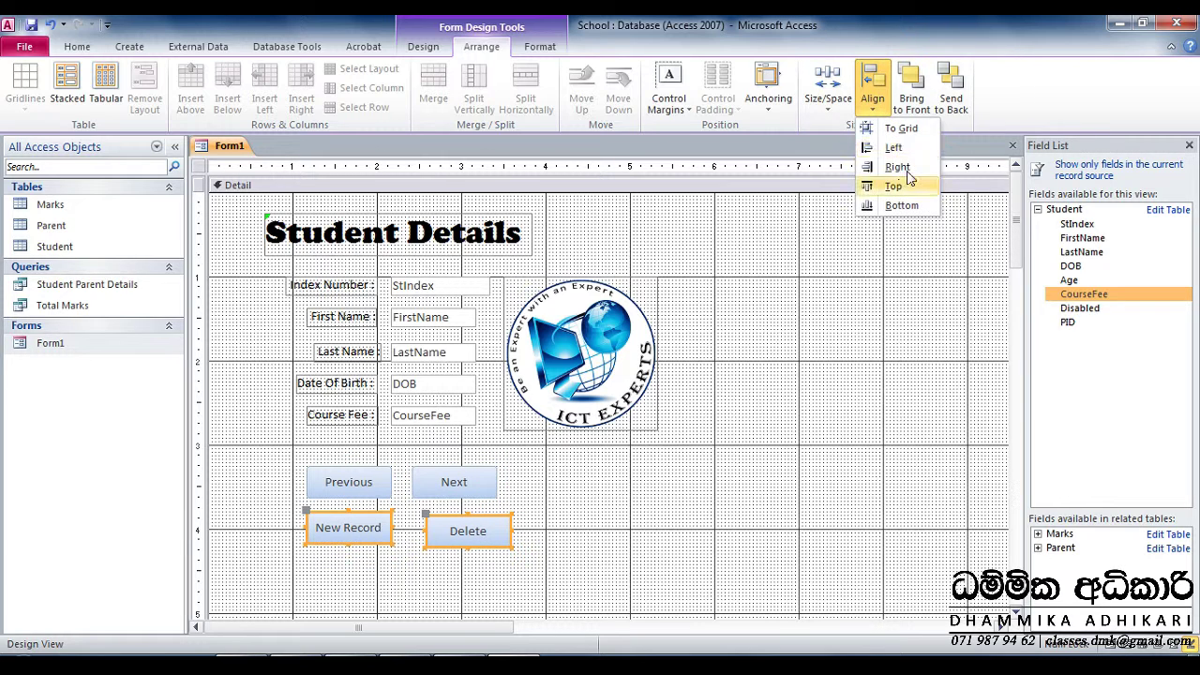
{"action": "left_click", "coordinate": [884, 194]}
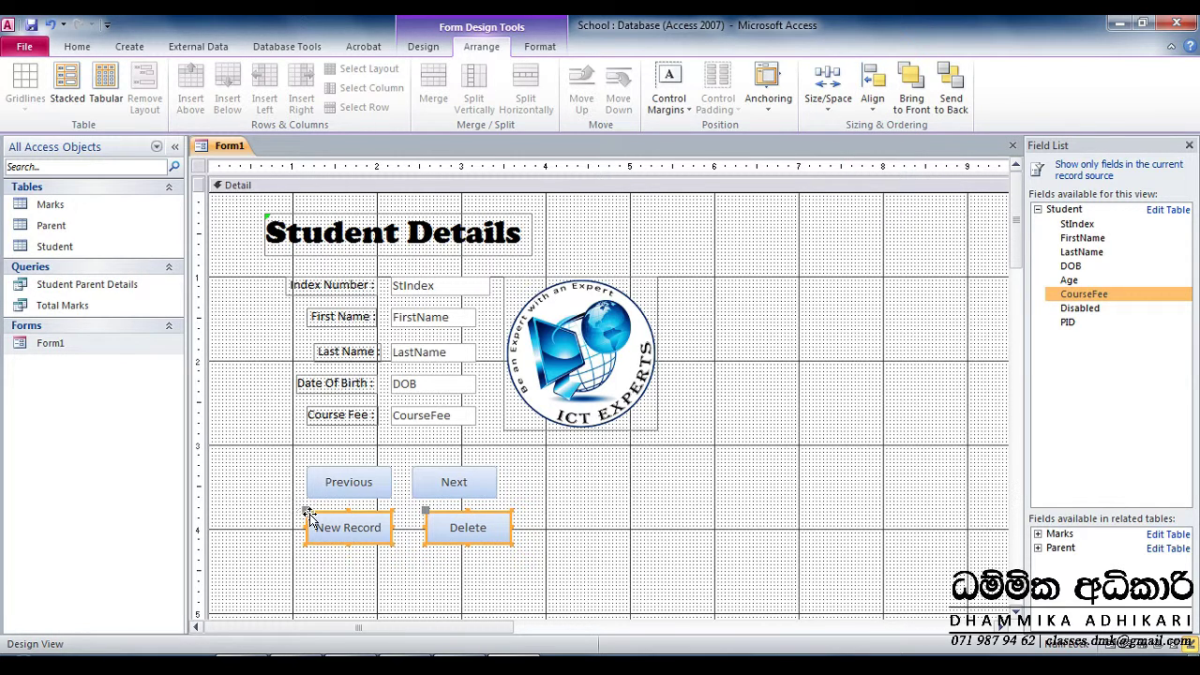
{"action": "left_click_drag", "start_coordinate": [326, 521], "coordinate": [329, 531]}
{"action": "left_click", "coordinate": [407, 572]}
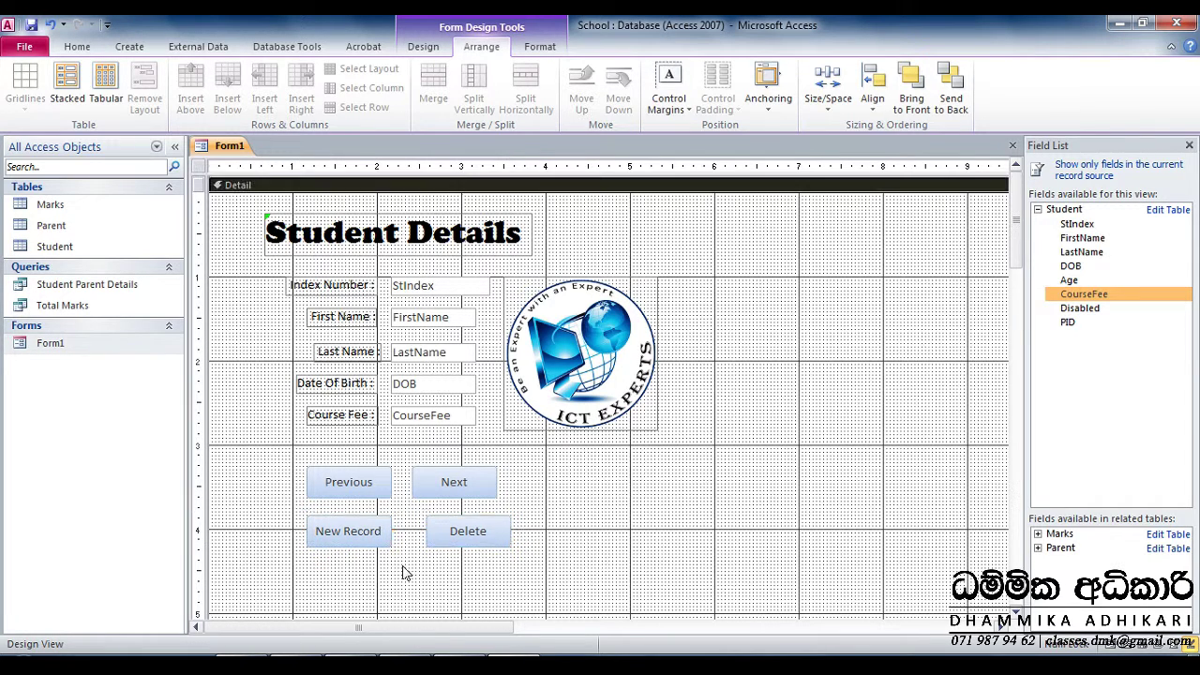
Align the Previous and New Record buttons along their left edges
{"action": "left_click", "coordinate": [368, 484]}
{"action": "left_click", "coordinate": [343, 542], "text": "shift"}
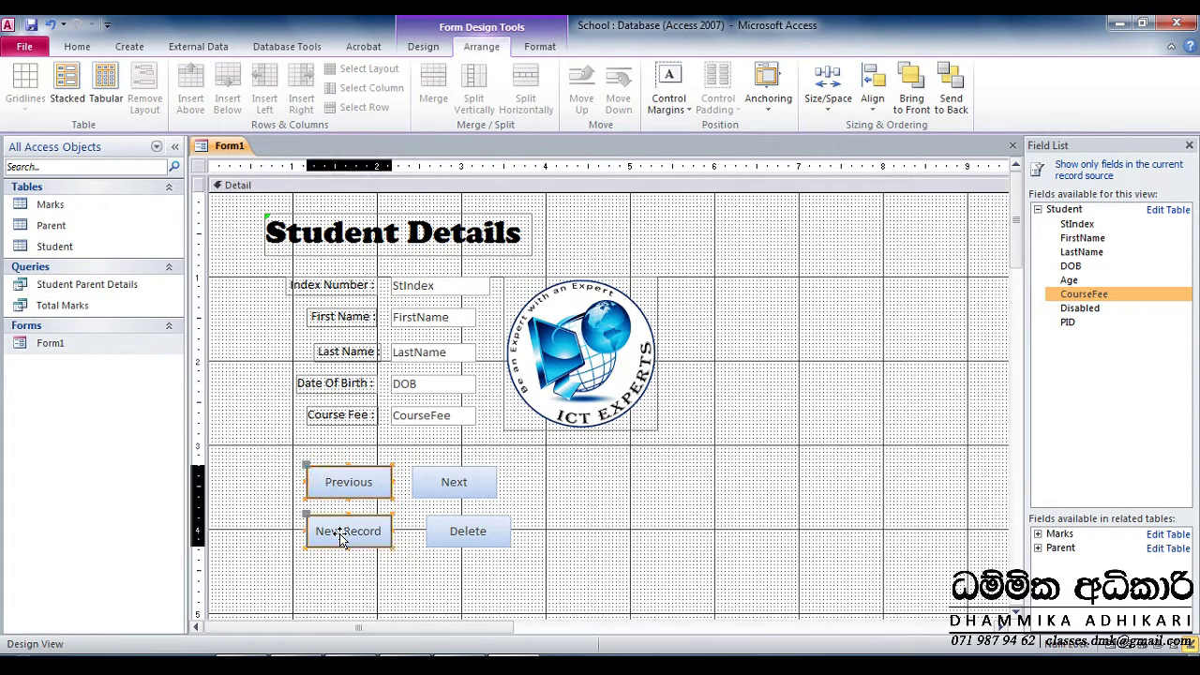
{"action": "left_click", "coordinate": [876, 110]}
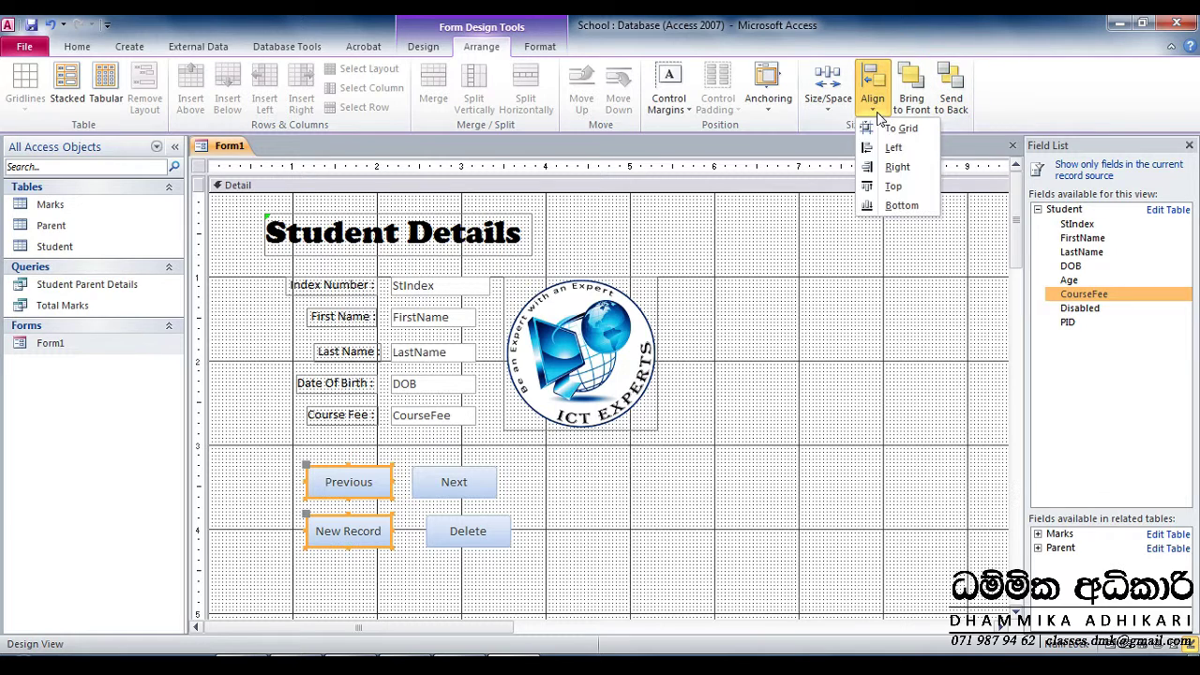
{"action": "left_click", "coordinate": [894, 147]}
Align the Next and Delete buttons along their right edges and clear the selection
{"action": "left_click", "coordinate": [448, 480]}
{"action": "left_click", "coordinate": [453, 531], "text": "shift"}
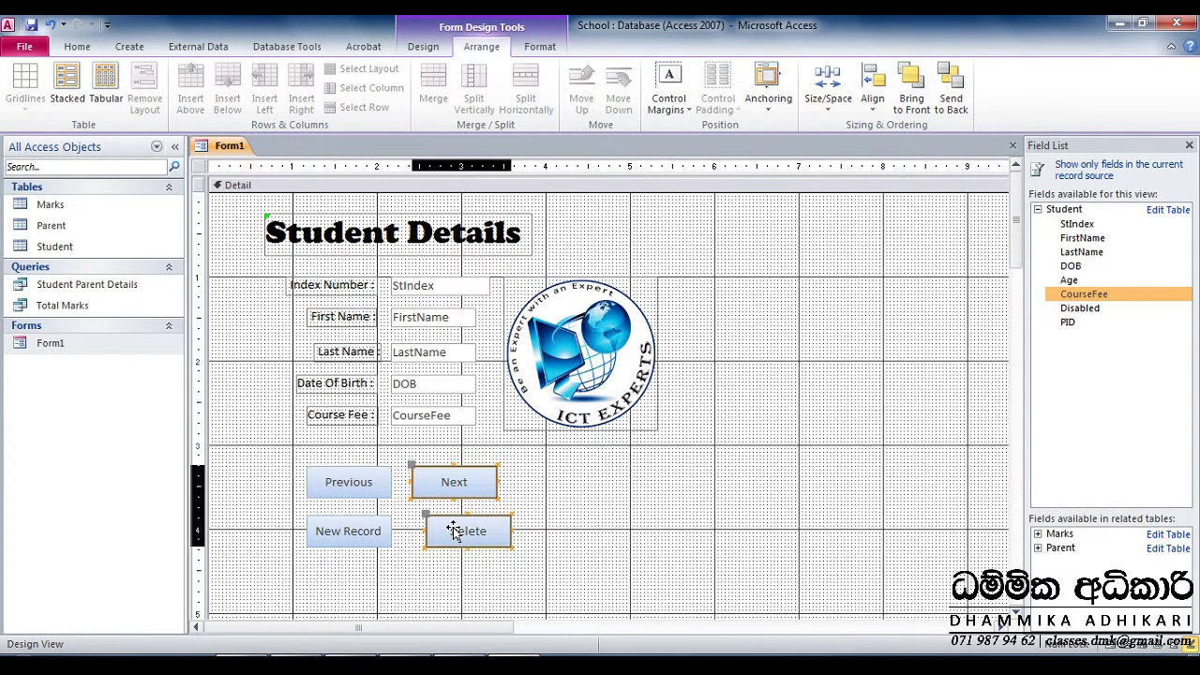
{"action": "left_click", "coordinate": [872, 105]}
{"action": "left_click", "coordinate": [892, 167]}
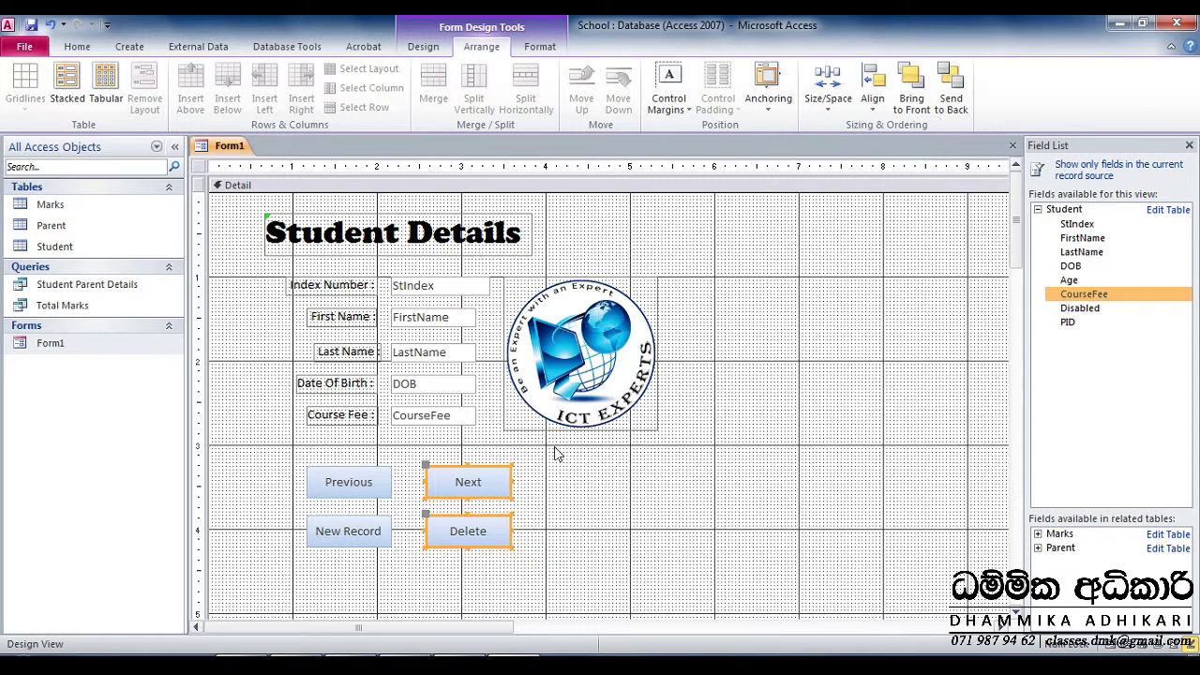
{"action": "left_click", "coordinate": [553, 522]}
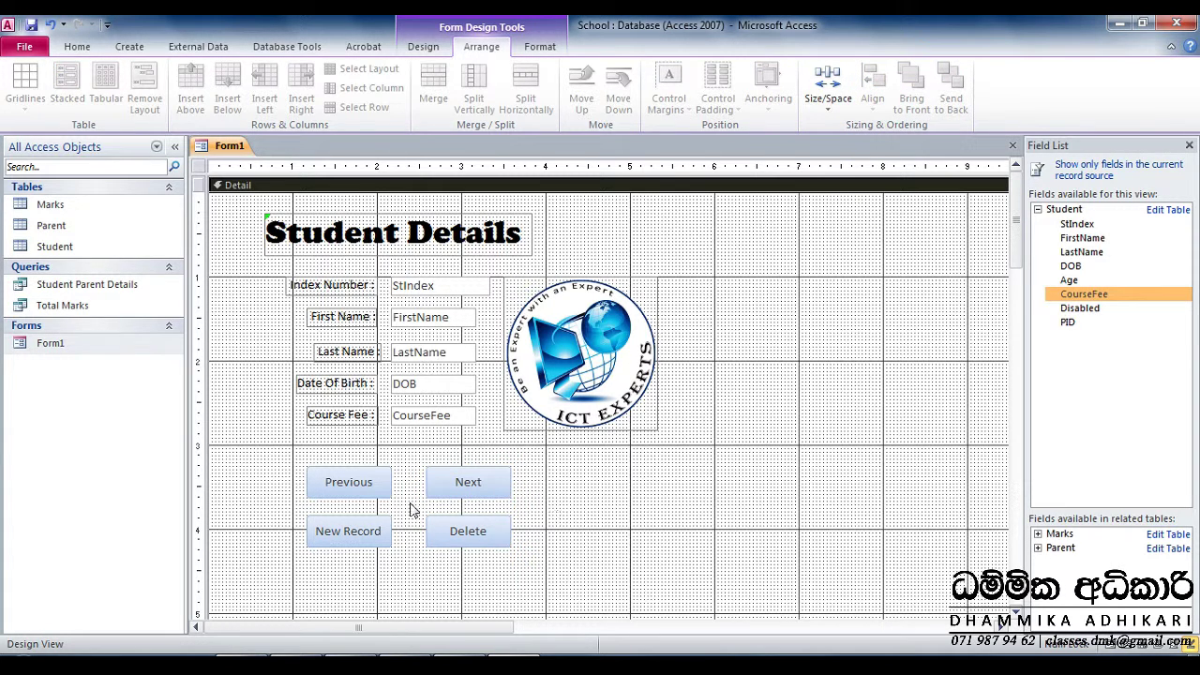
Select all four command buttons and move them together up and to the left, just below the Course Fee field
{"action": "left_click", "coordinate": [367, 488]}
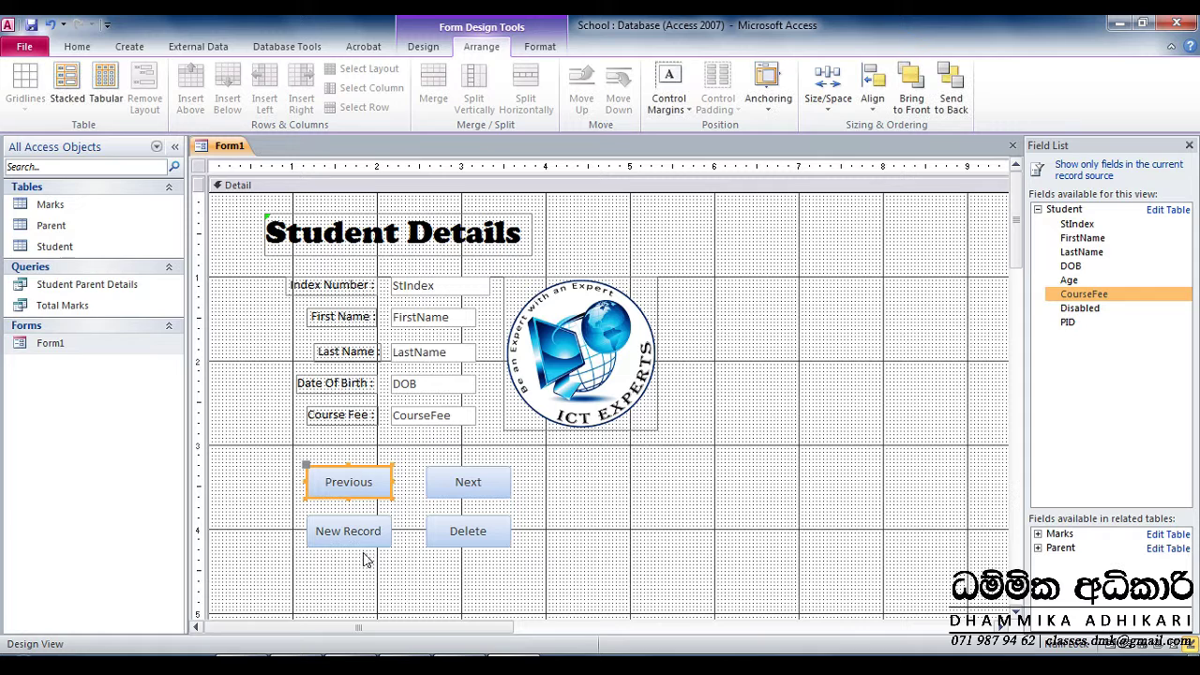
{"action": "left_click", "coordinate": [364, 537], "text": "shift"}
{"action": "left_click", "coordinate": [468, 484], "text": "shift"}
{"action": "left_click", "coordinate": [469, 533], "text": "shift"}
{"action": "left_click_drag", "start_coordinate": [444, 471], "coordinate": [430, 448]}
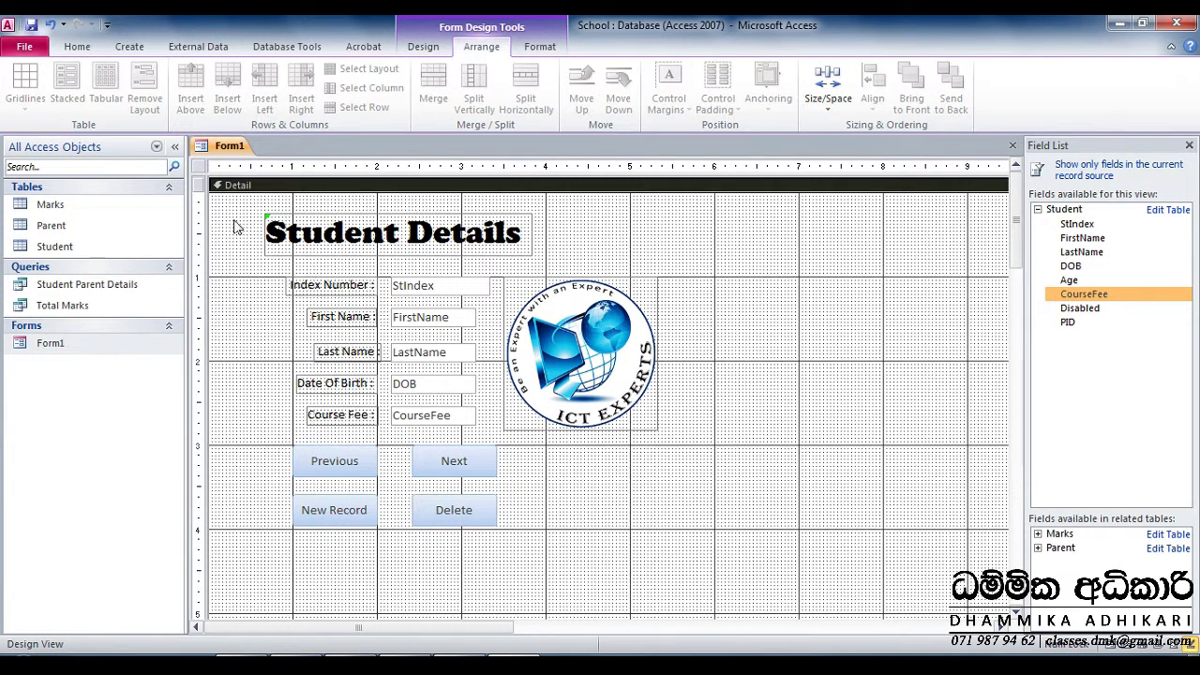
Switch the Student Details form from Design View to Form View
{"action": "left_click", "coordinate": [71, 48]}
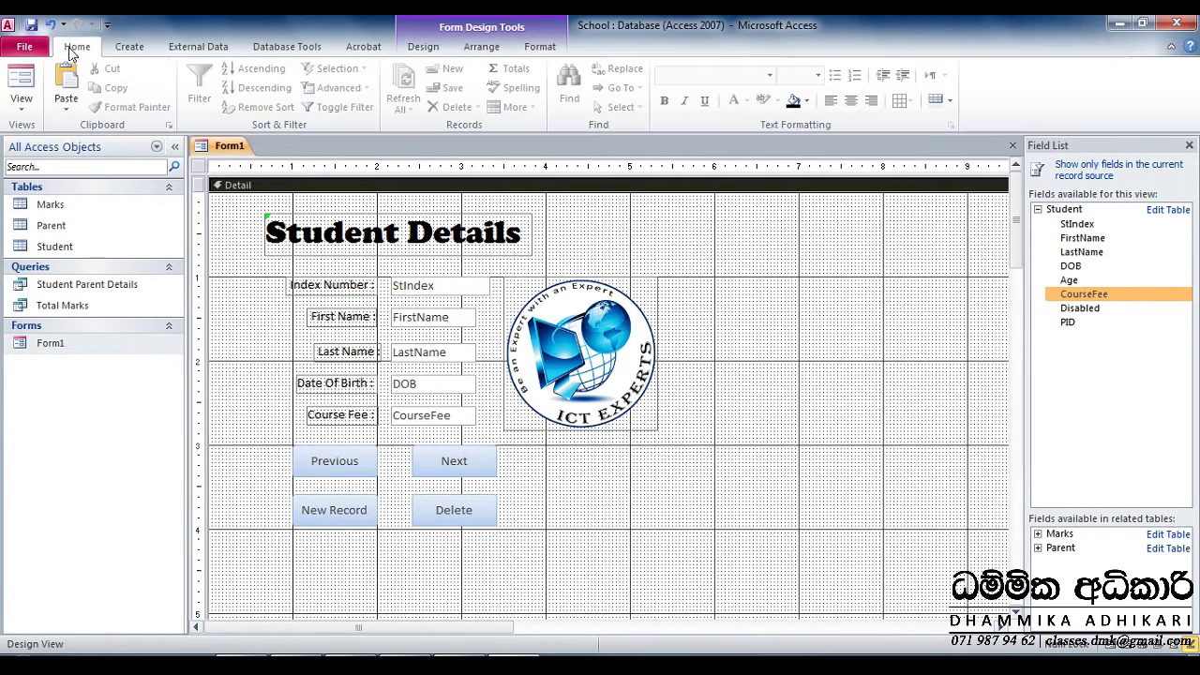
{"action": "left_click", "coordinate": [21, 103]}
{"action": "left_click", "coordinate": [28, 152]}
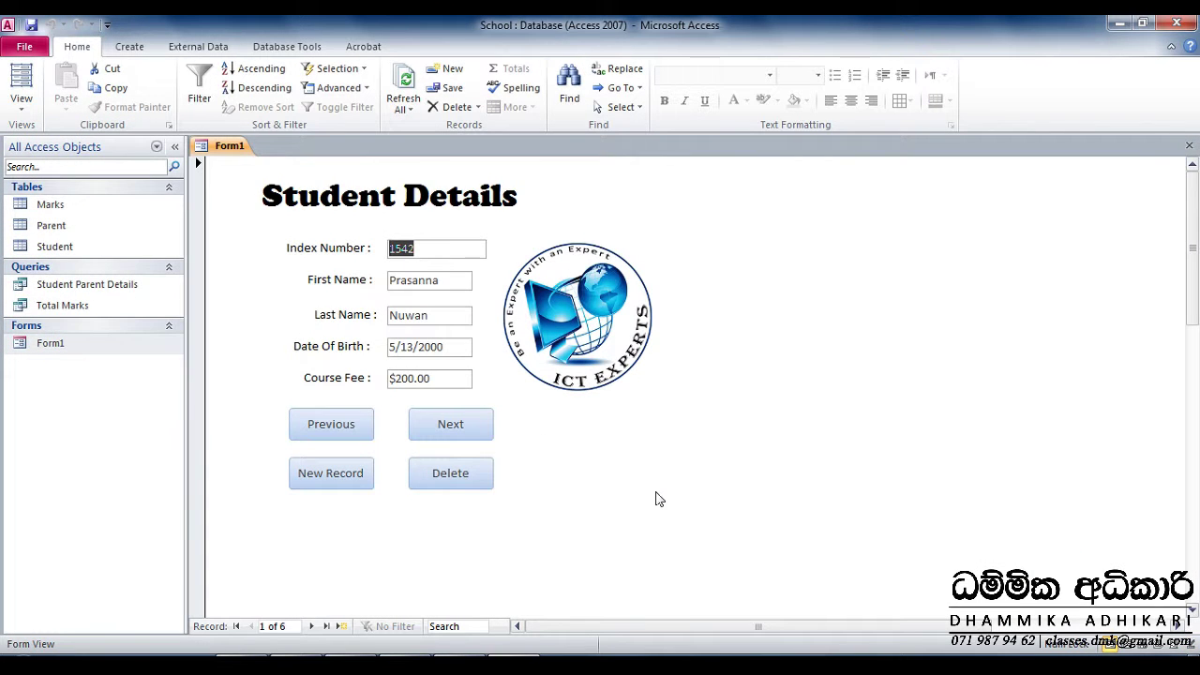
Test the form's Next command by stepping forward through the student records to the blank record
{"action": "left_click", "coordinate": [450, 428]}
{"action": "left_click", "coordinate": [449, 424]}
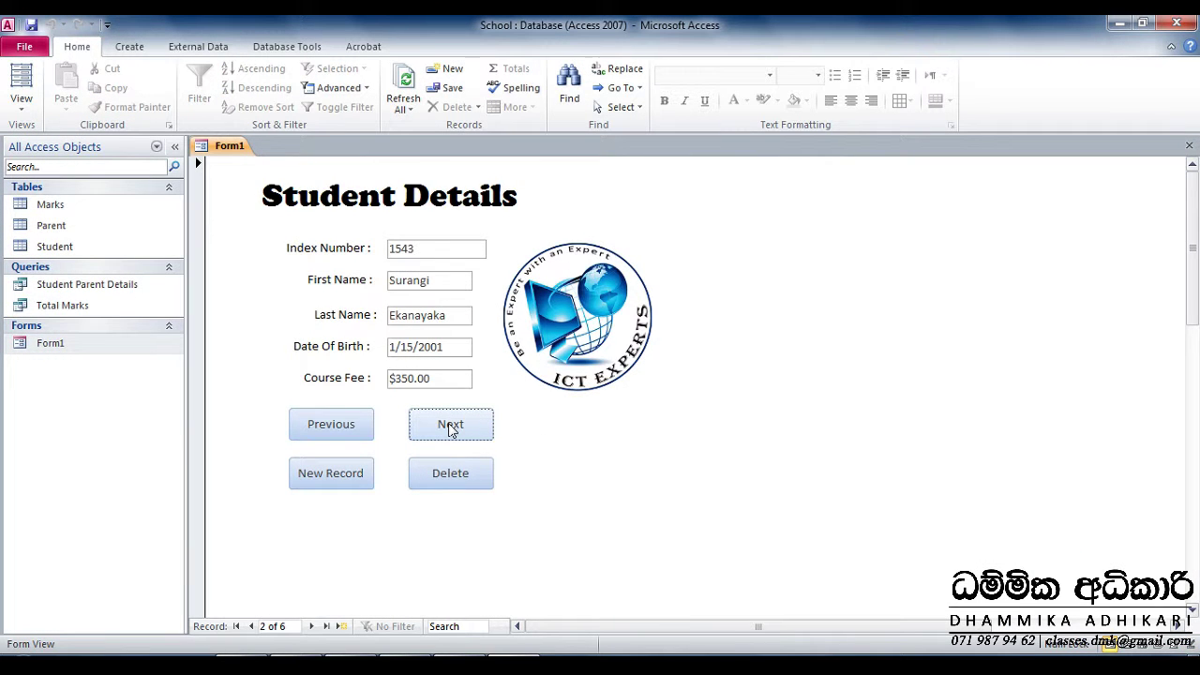
{"action": "left_click", "coordinate": [449, 423]}
{"action": "left_click", "coordinate": [449, 423]}
{"action": "left_click", "coordinate": [448, 423]}
{"action": "left_click", "coordinate": [449, 423]}
{"action": "left_click", "coordinate": [448, 423]}
Test the form's Previous command by stepping back from the blank record to the second student record
{"action": "left_click", "coordinate": [343, 426]}
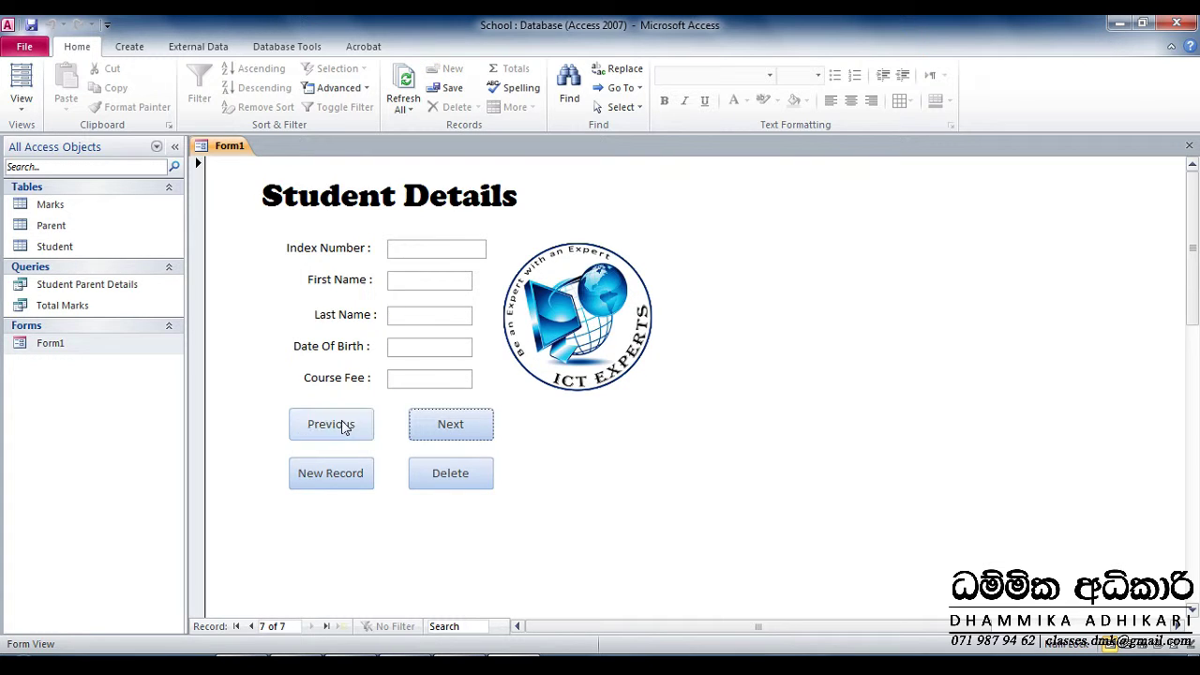
{"action": "left_click", "coordinate": [343, 426]}
{"action": "left_click", "coordinate": [343, 426]}
{"action": "left_click", "coordinate": [343, 426]}
{"action": "left_click", "coordinate": [344, 425]}
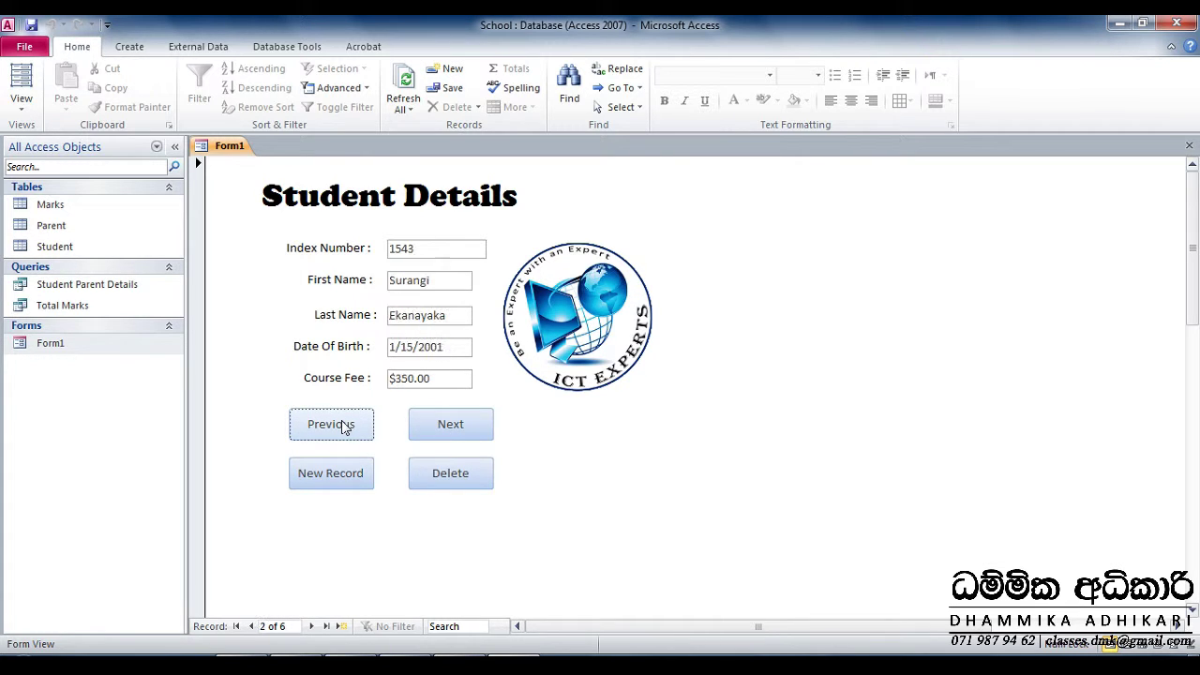
Add a new student record with an index number, first name, last name, date of birth and course fee 300, and save it
{"action": "left_click", "coordinate": [322, 477]}
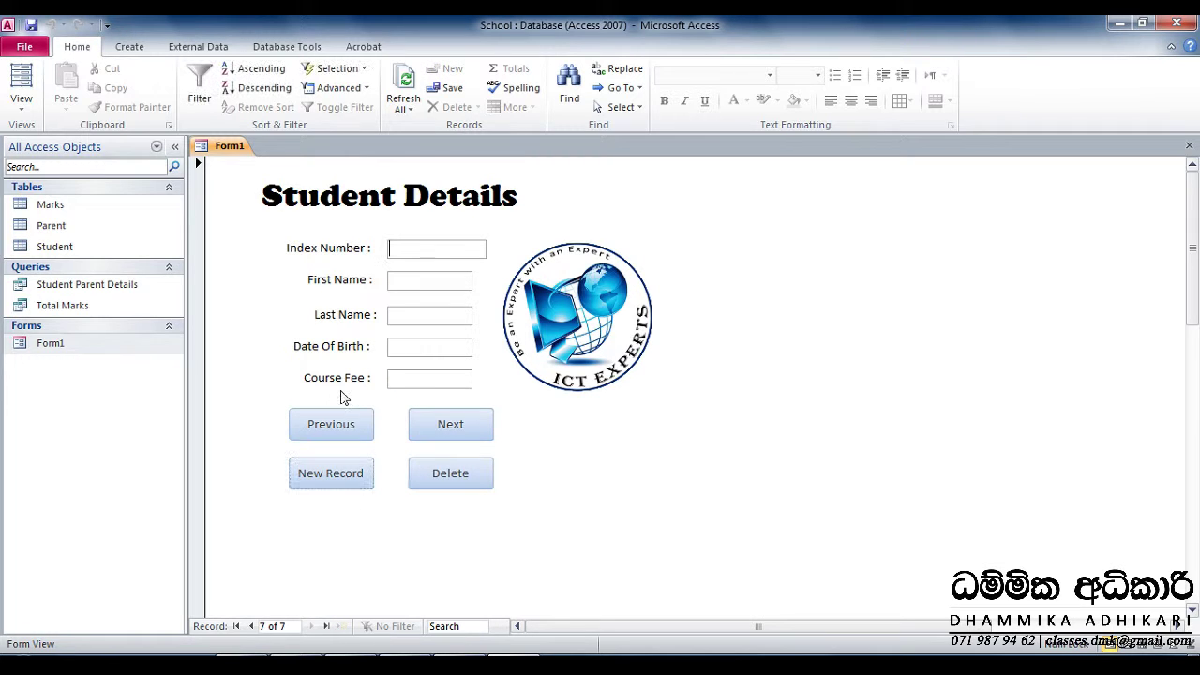
{"action": "type", "text": "45569"}
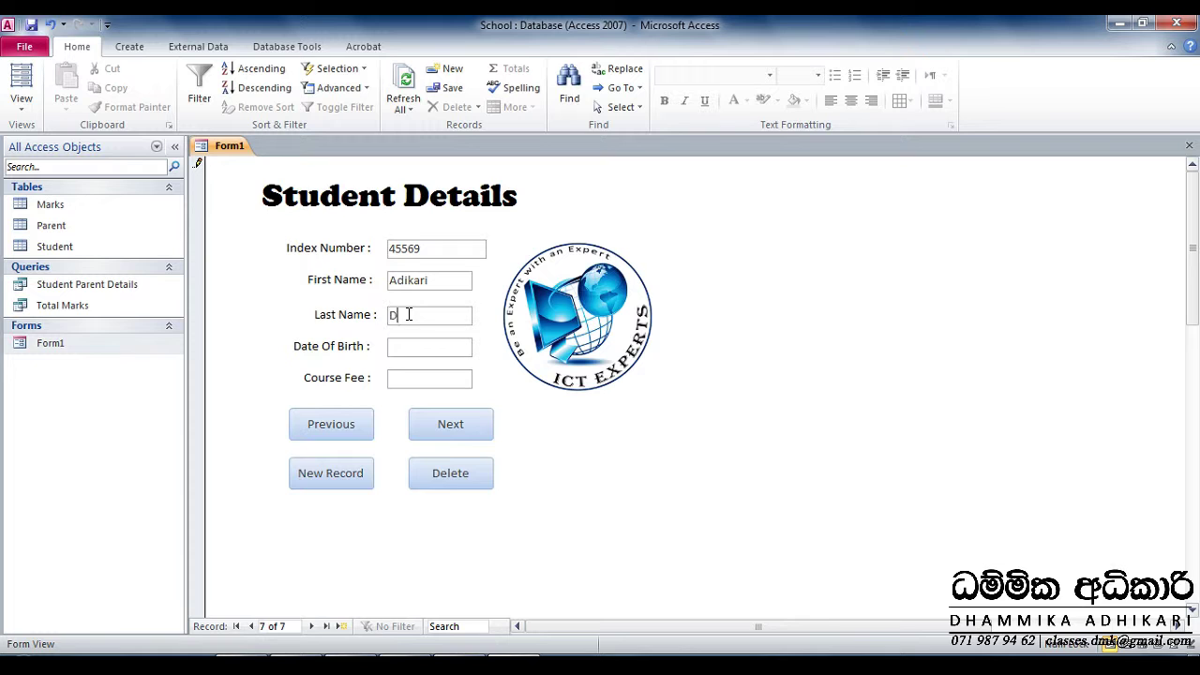
{"action": "left_click", "coordinate": [414, 347]}
{"action": "left_click", "coordinate": [481, 347]}
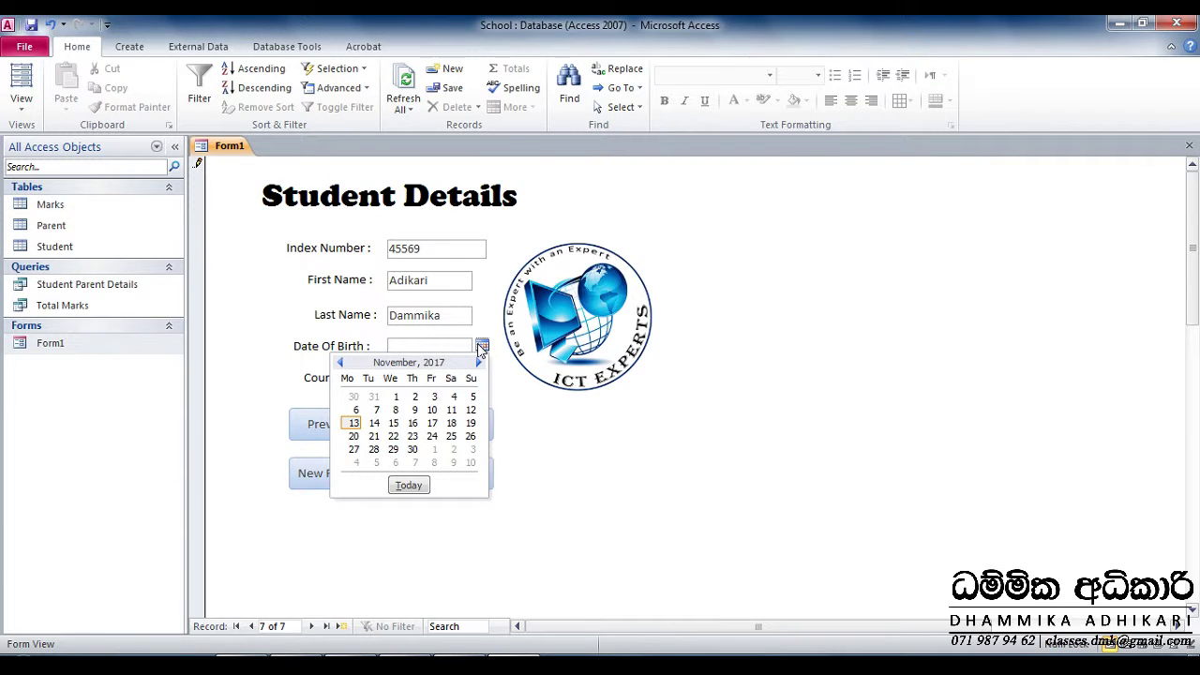
{"action": "left_click", "coordinate": [431, 423]}
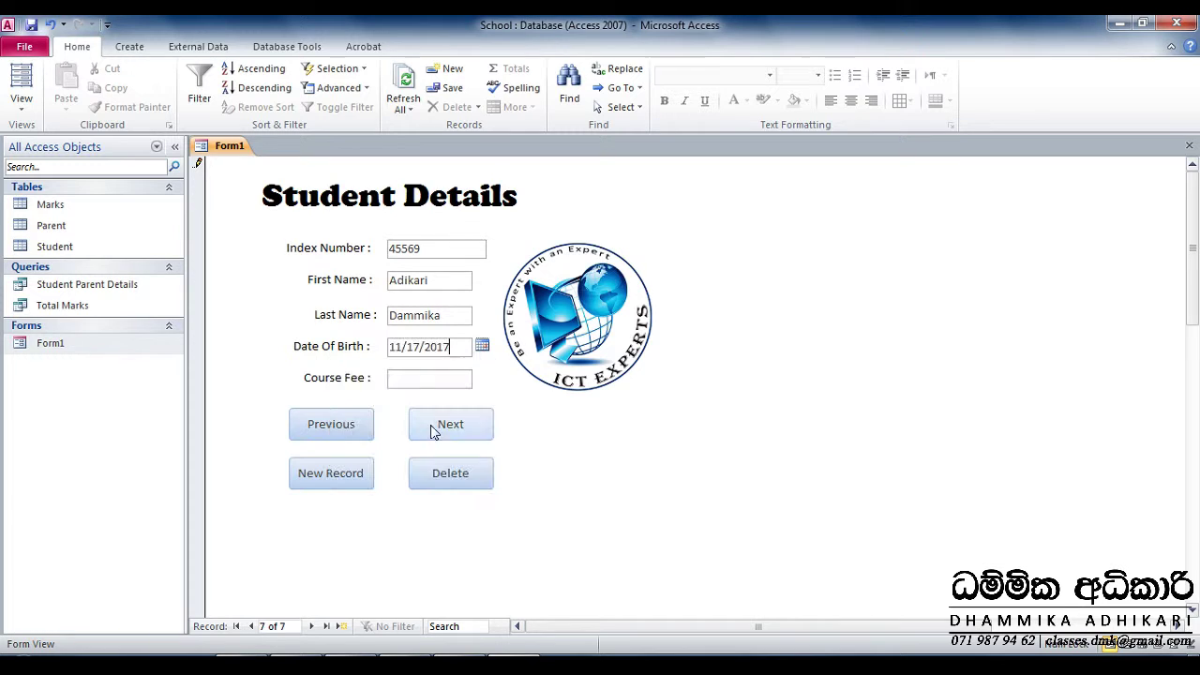
{"action": "left_click", "coordinate": [416, 379]}
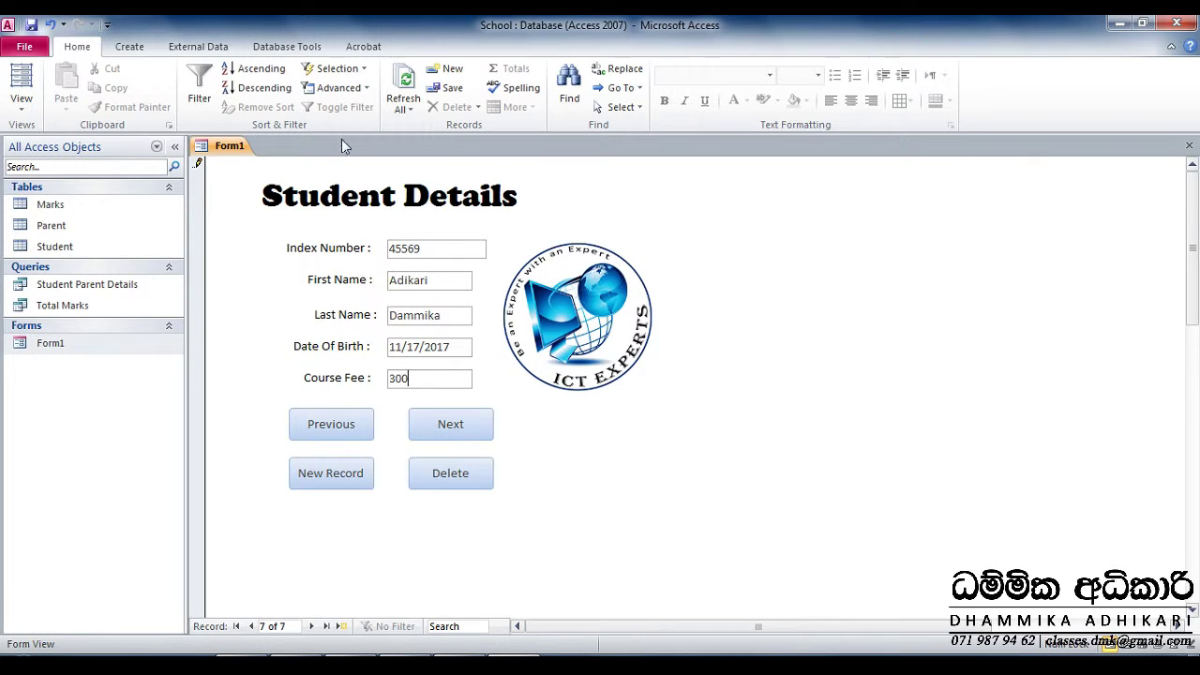
{"action": "left_click", "coordinate": [31, 26]}
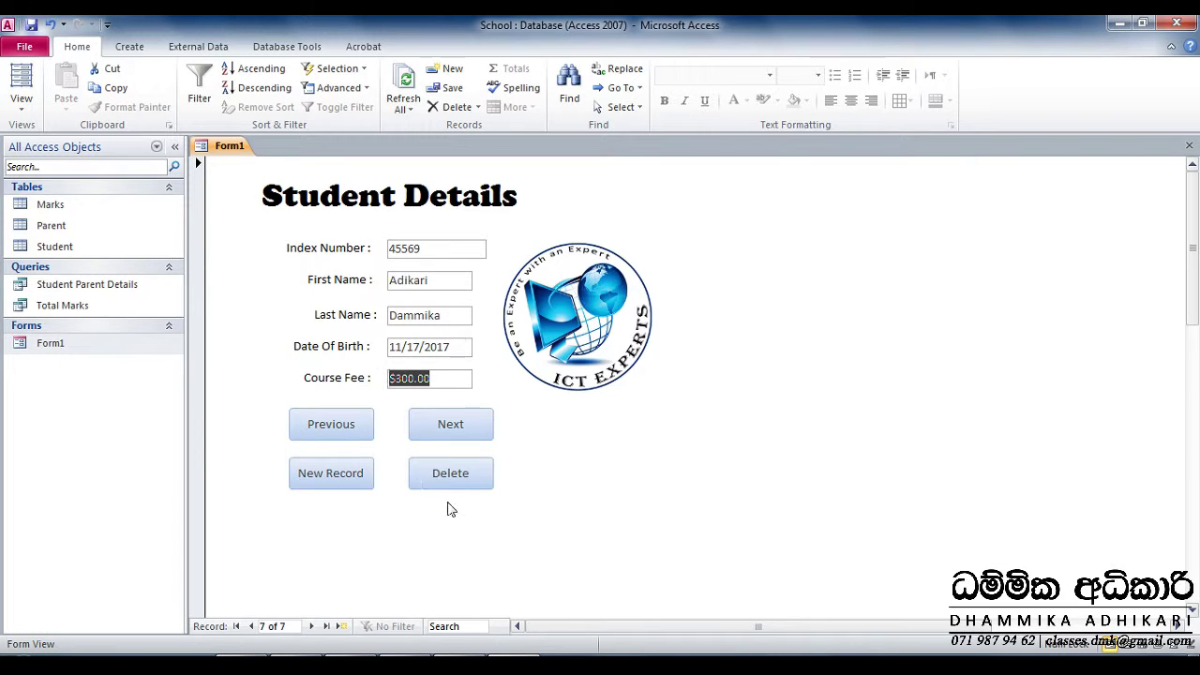
Delete the newly added student record with the form's own Delete command and confirm the deletion
{"action": "left_click", "coordinate": [464, 477]}
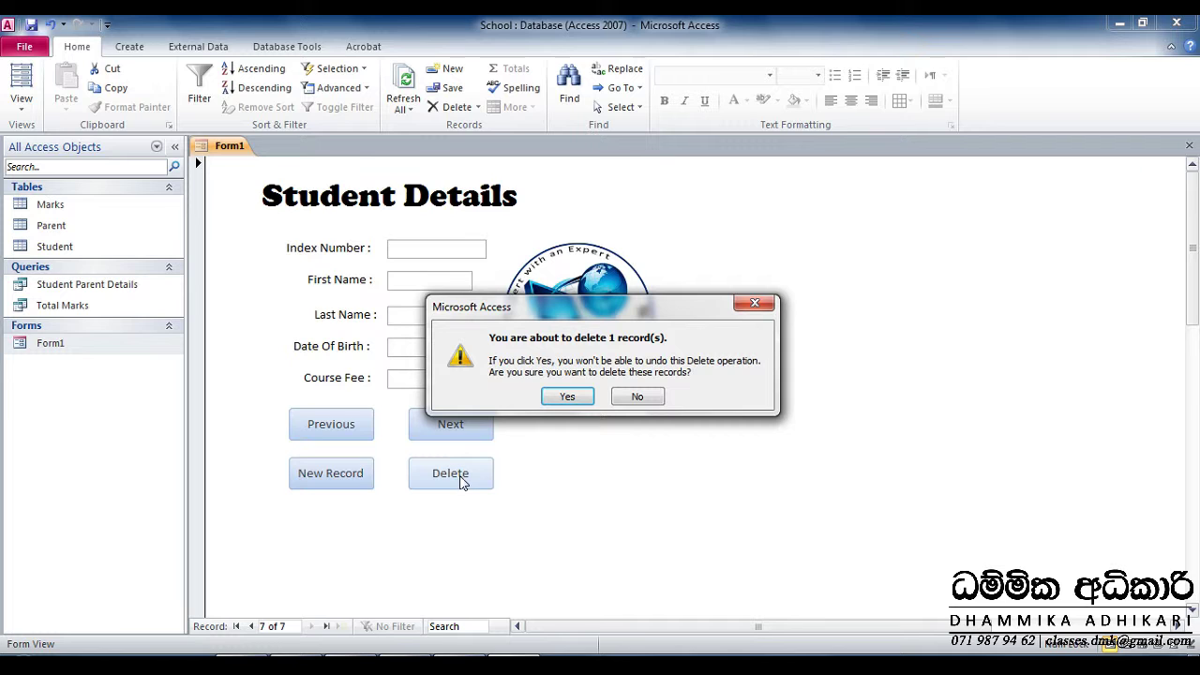
{"action": "left_click", "coordinate": [574, 396]}
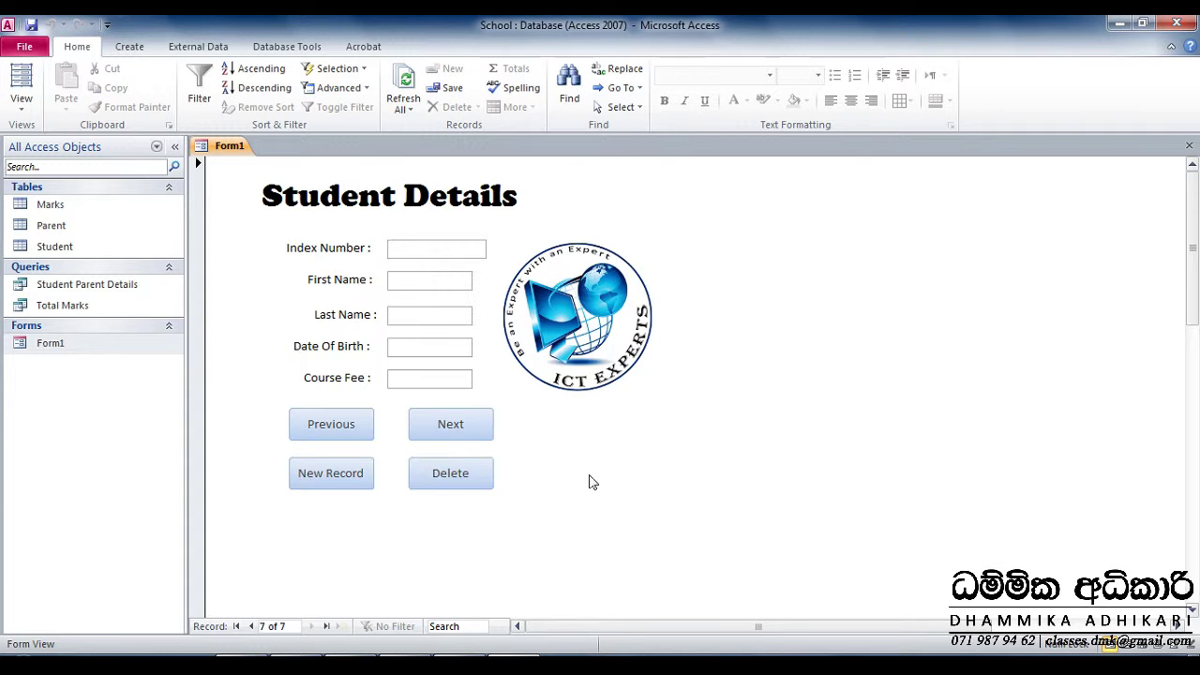